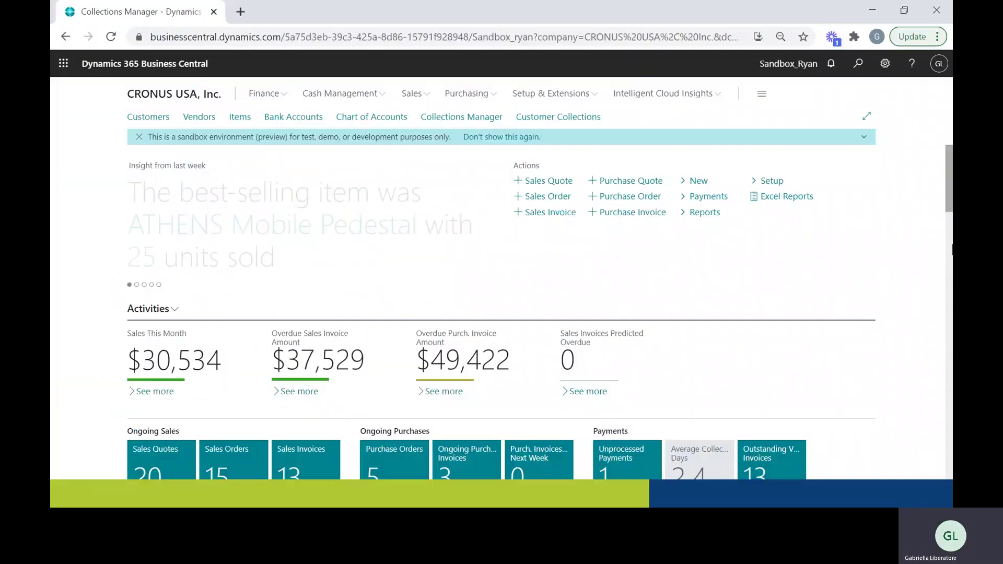
Open Collections Manager and scroll across the customer grid to review the aging columns for 8 customers
click(462, 118)
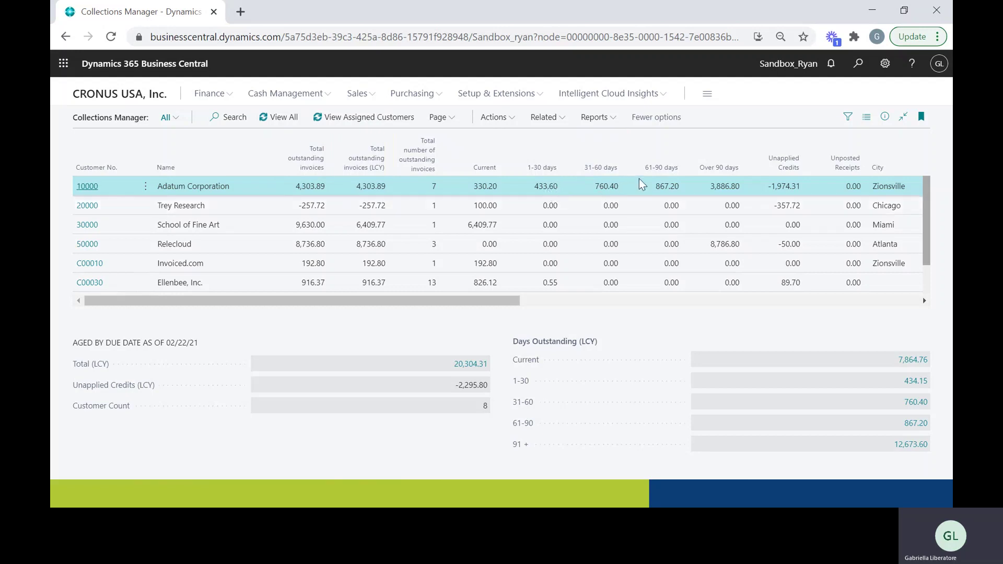
drag(455, 297, 858, 350)
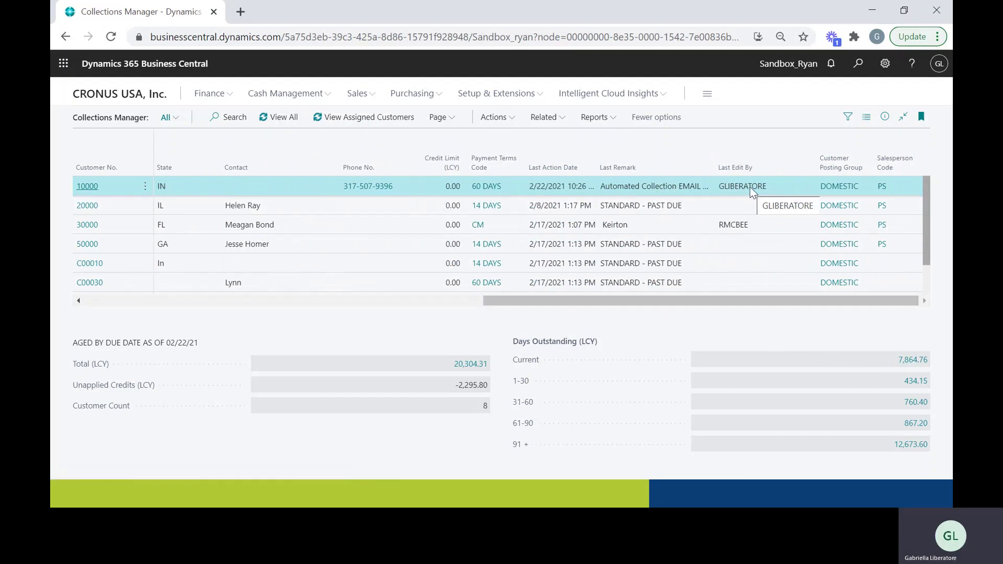
drag(715, 300, 185, 310)
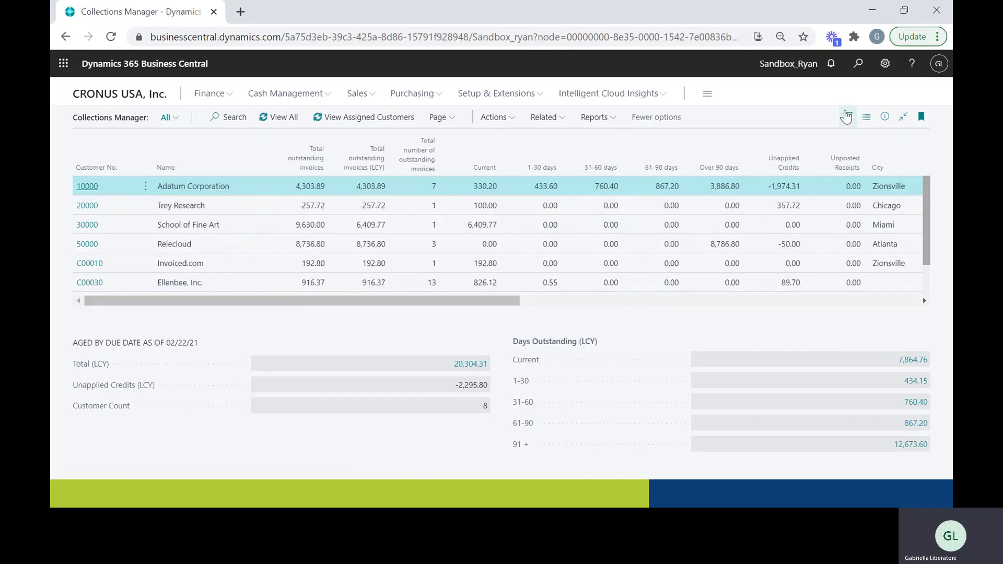
click(884, 118)
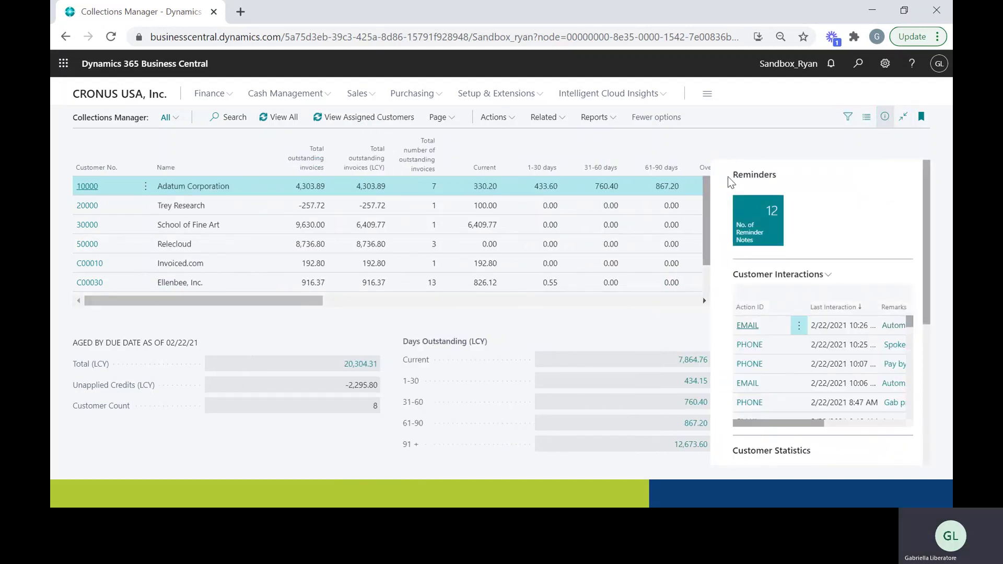
click(767, 230)
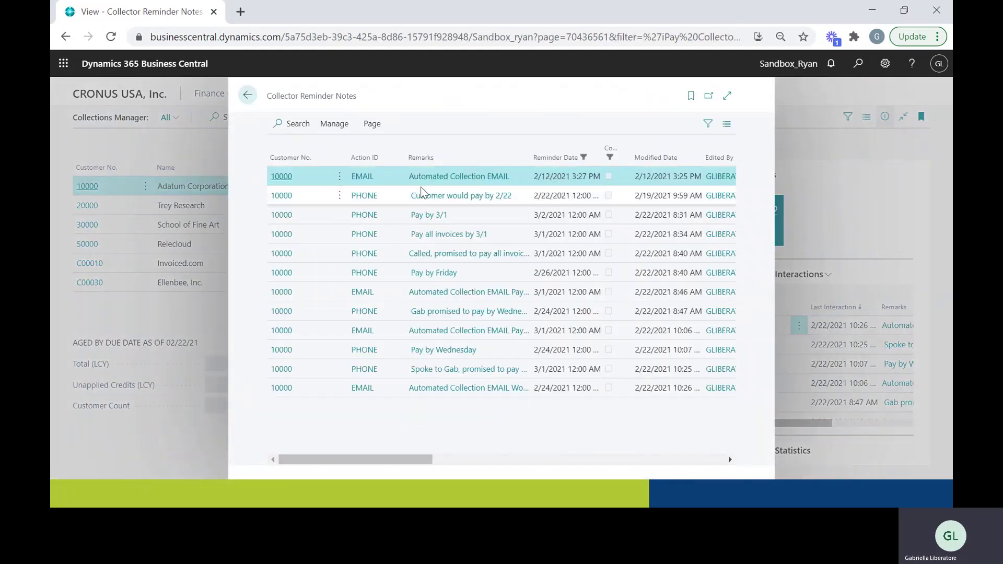
click(244, 104)
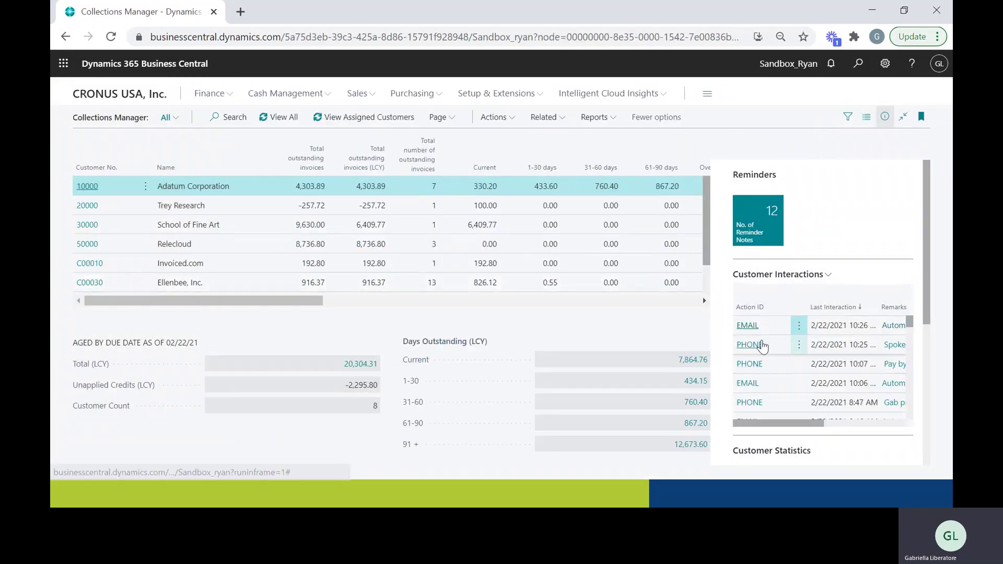
scroll(767, 385, down, 3)
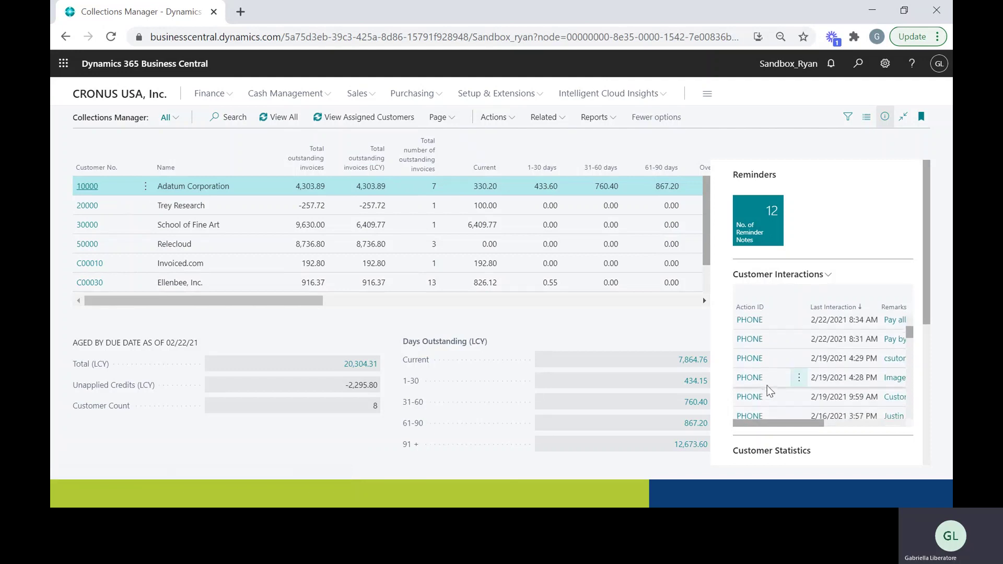
scroll(767, 386, up, 3)
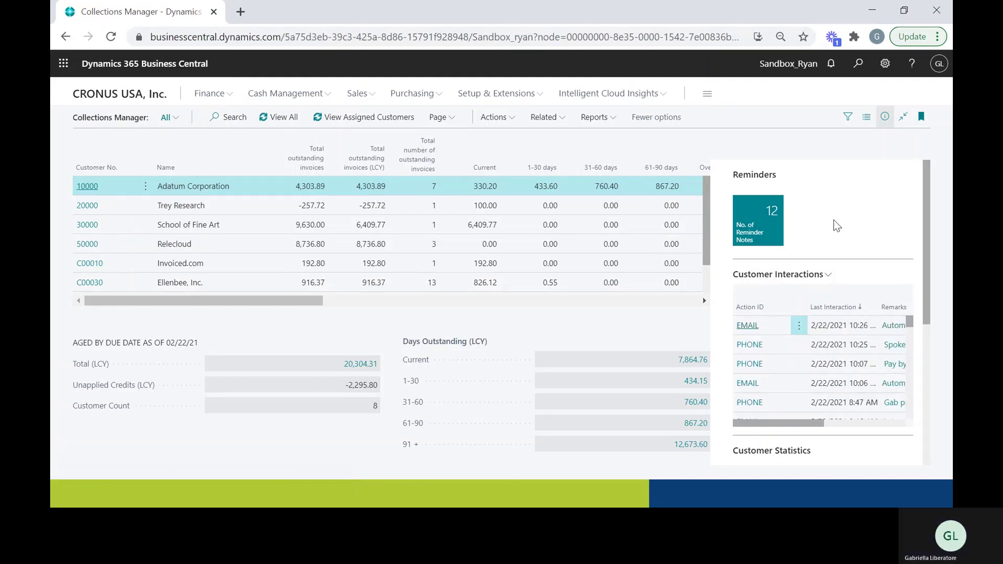
scroll(837, 226, down, 5)
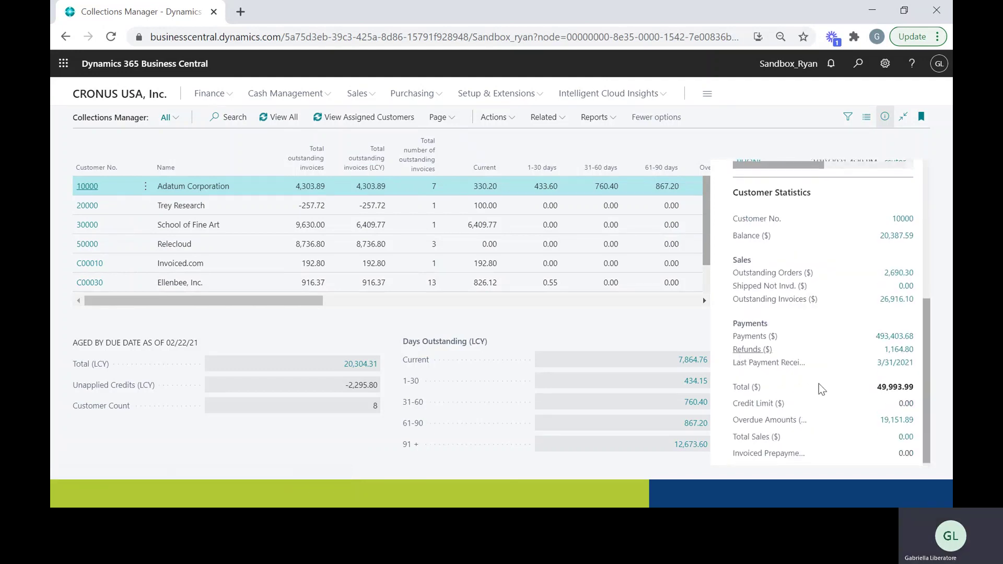
click(885, 116)
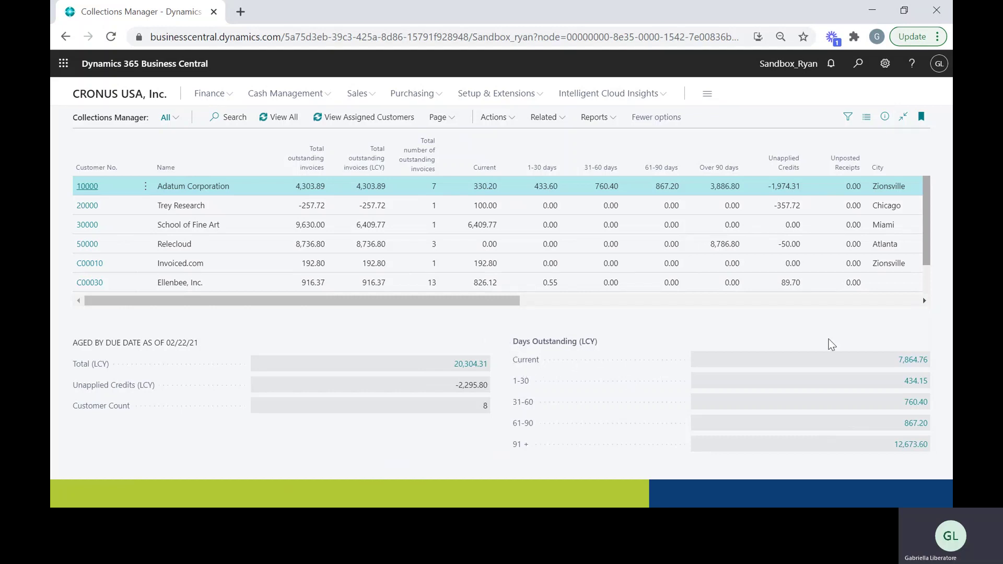
click(915, 382)
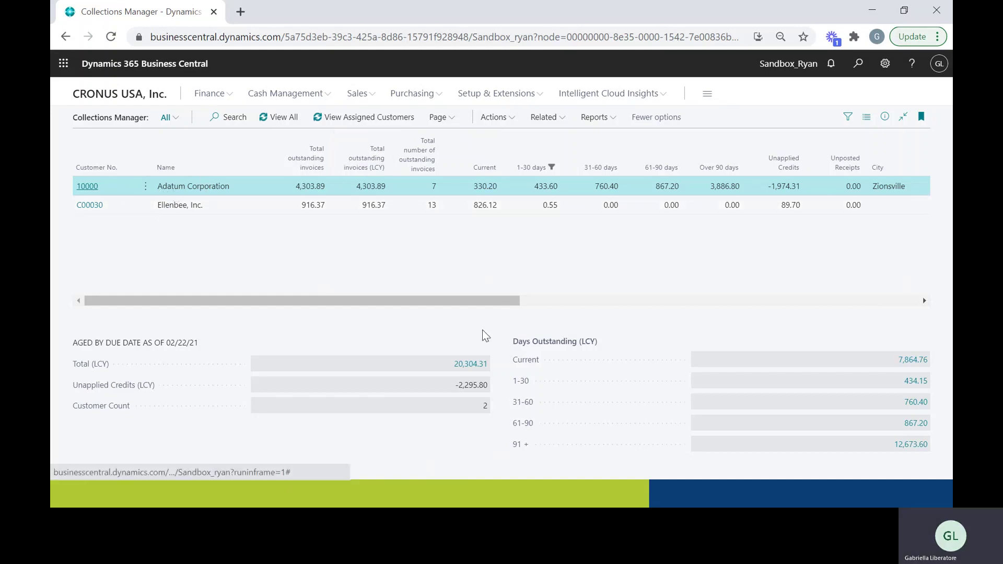
click(476, 366)
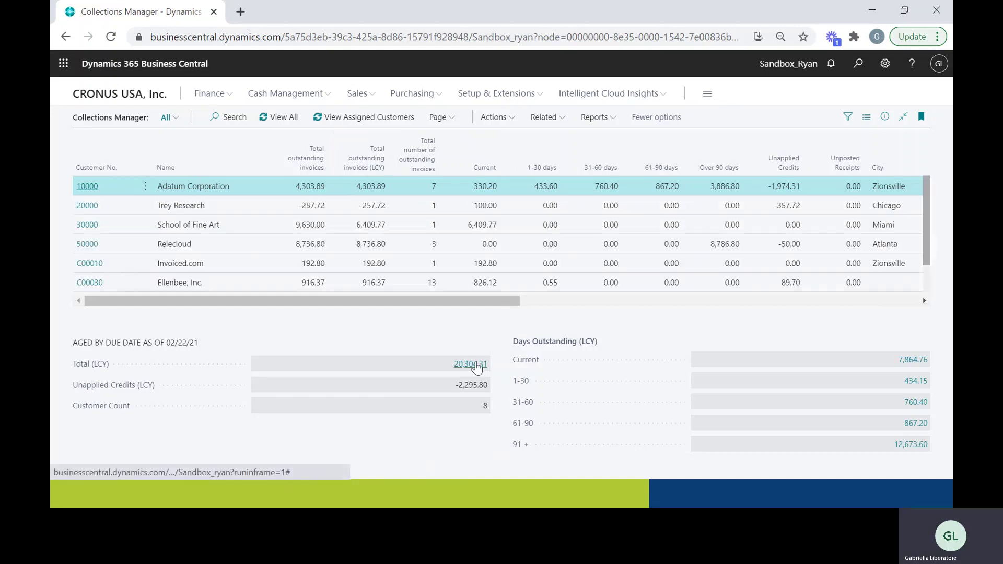
click(608, 118)
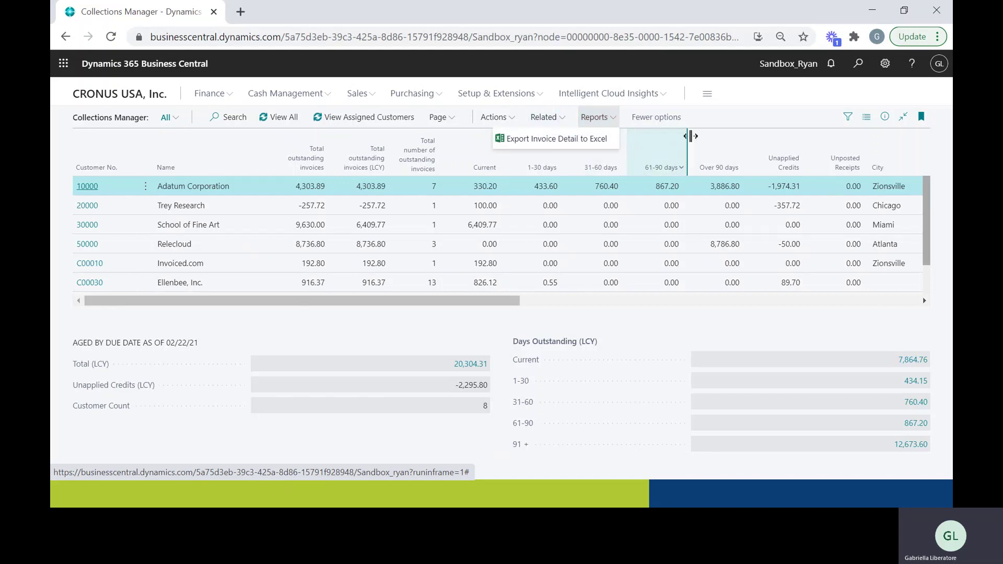
click(742, 120)
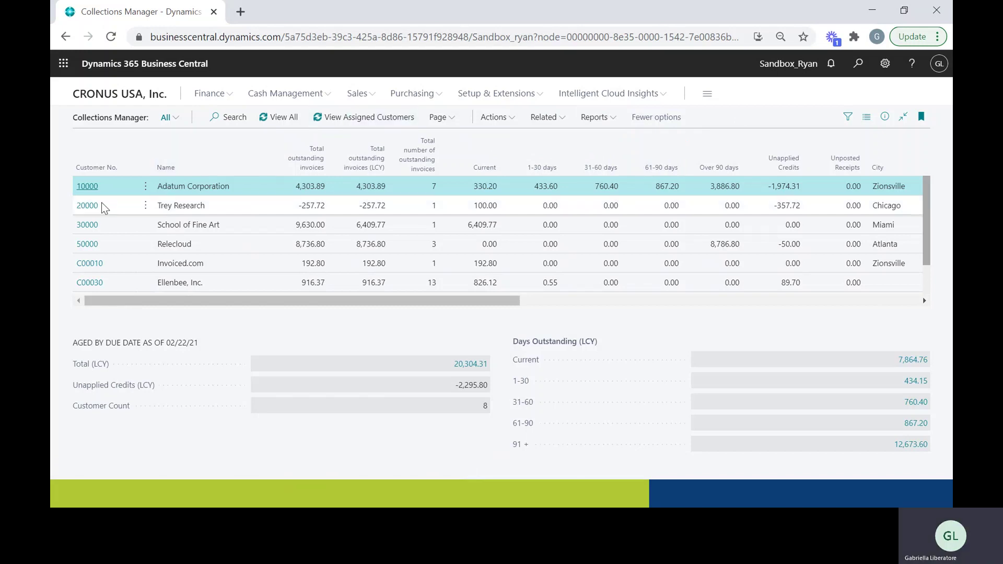
Open customer 10000 and save an EMAIL collector note about invoices past due by 3/1, reminder 3/1/2021
click(77, 189)
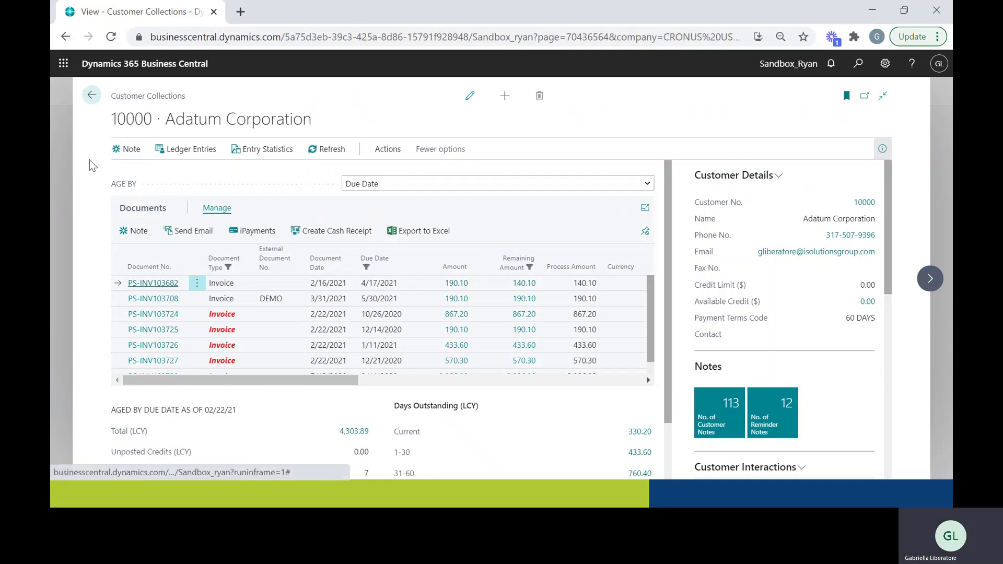
click(126, 150)
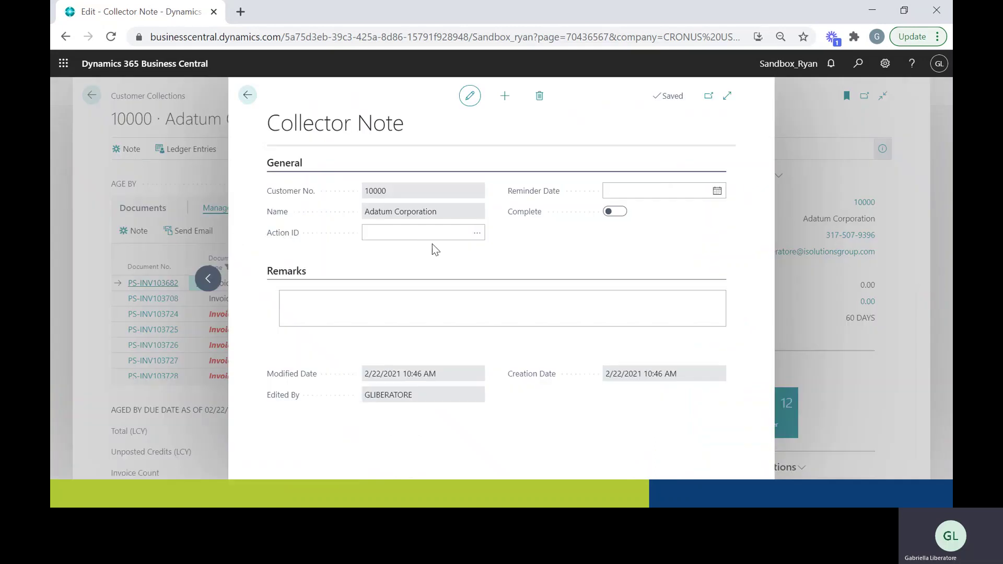
click(478, 233)
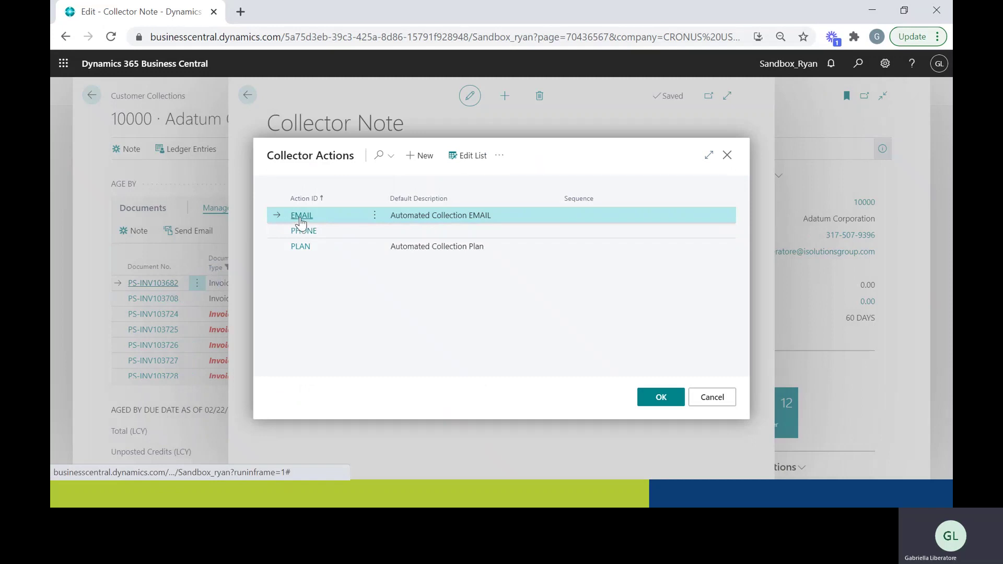
click(300, 218)
click(390, 302)
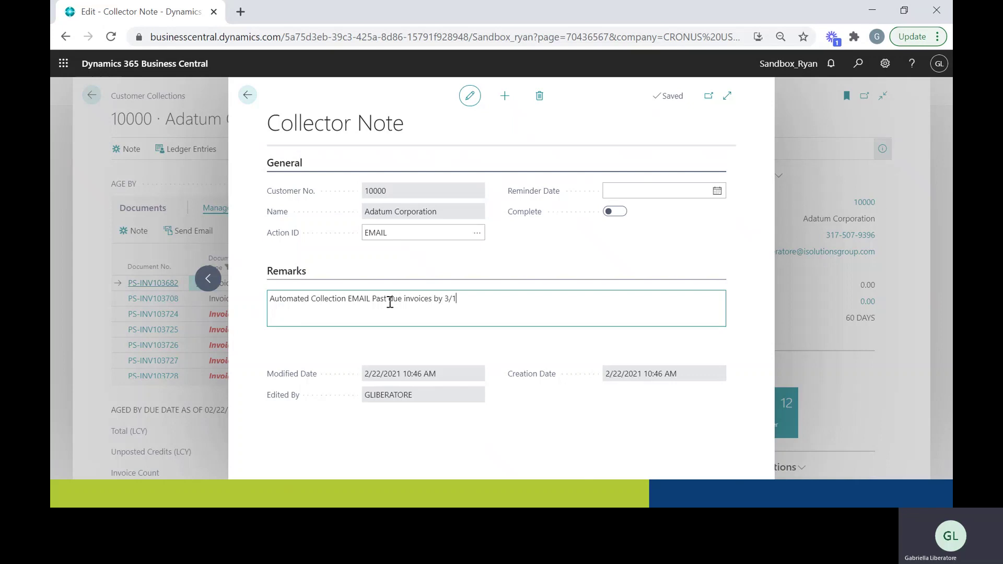
text(1)
click(717, 195)
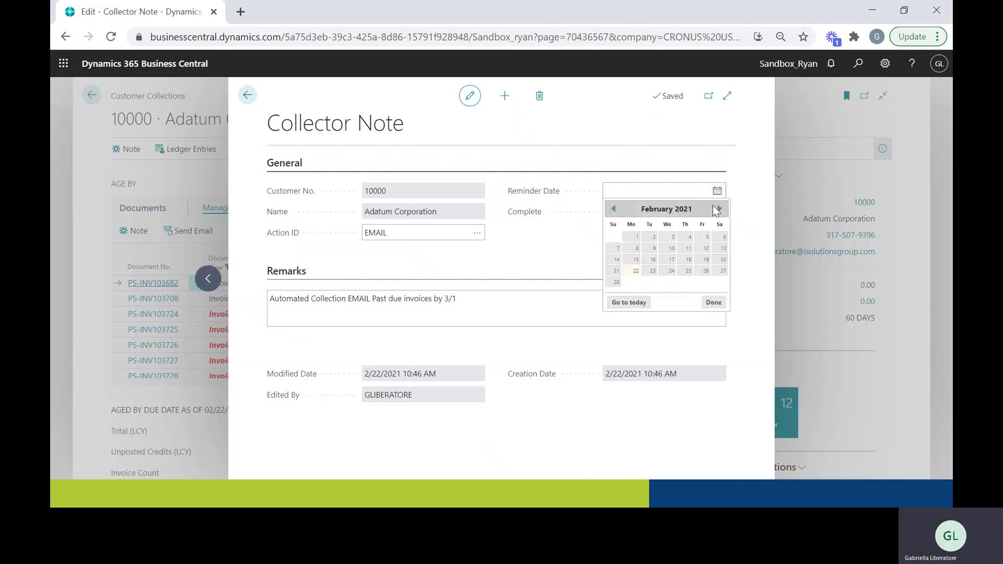
click(721, 209)
click(637, 236)
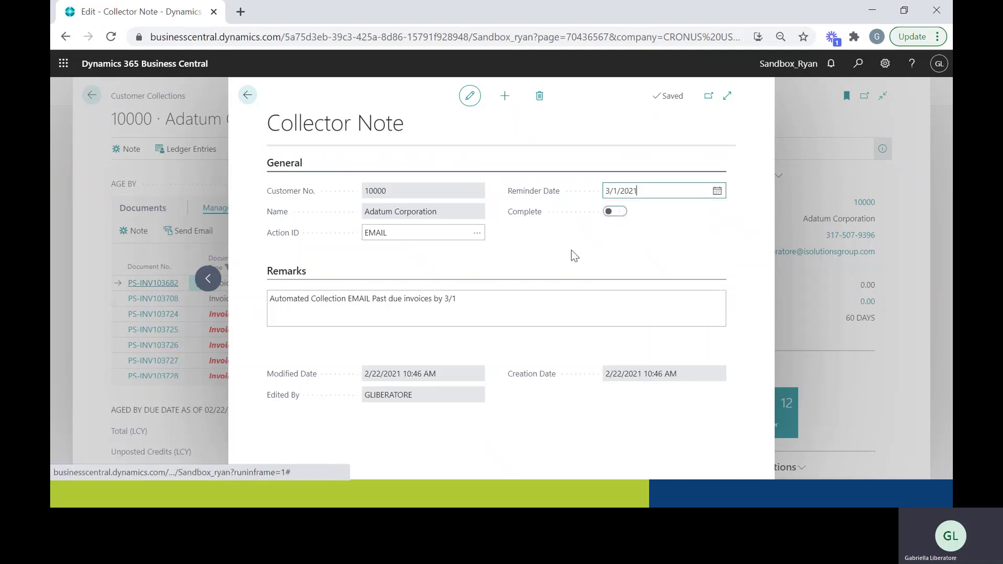
click(247, 95)
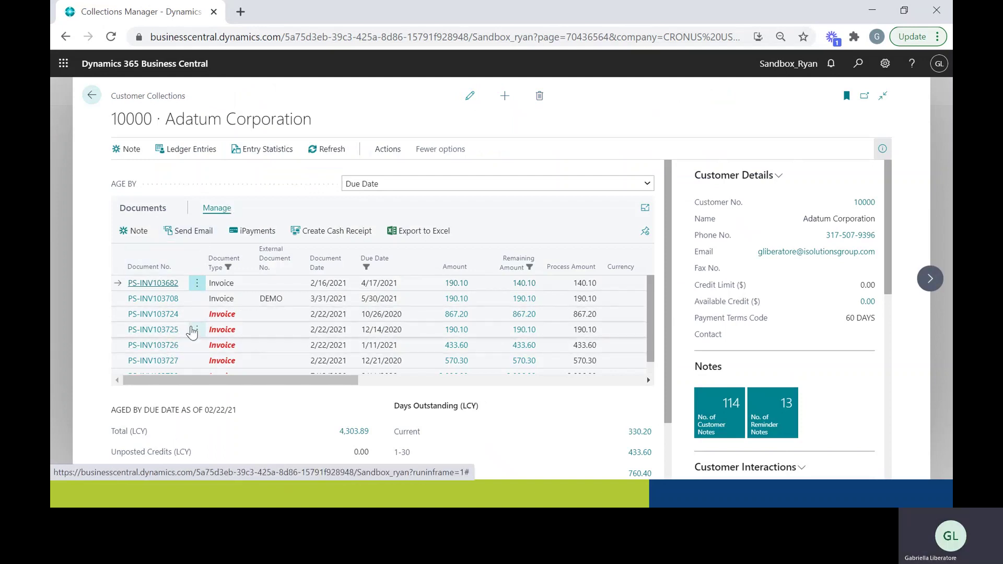
Select invoices PS-INV103725 and PS-INV103726 and start a PHONE collector note for them
click(196, 334)
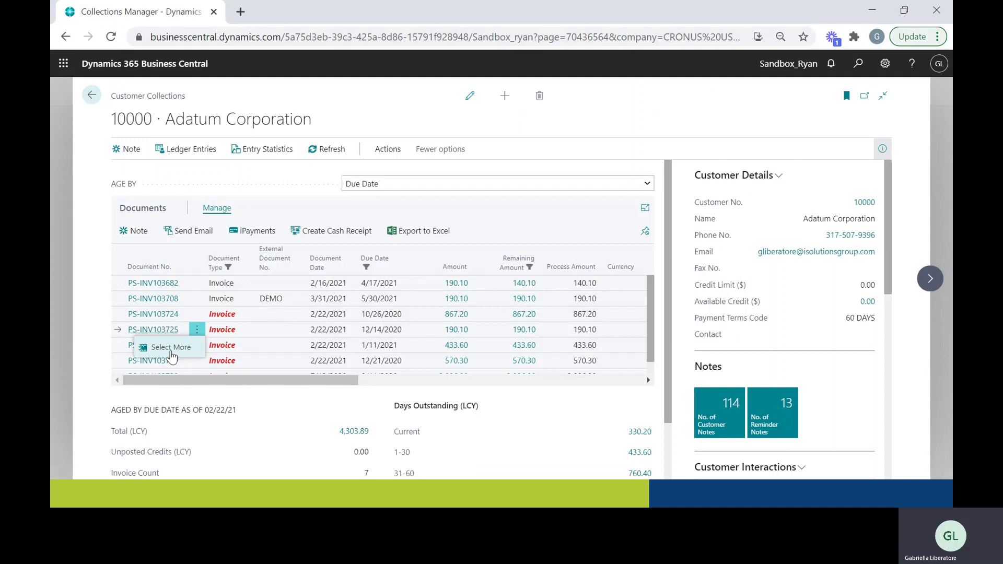
click(152, 352)
click(135, 345)
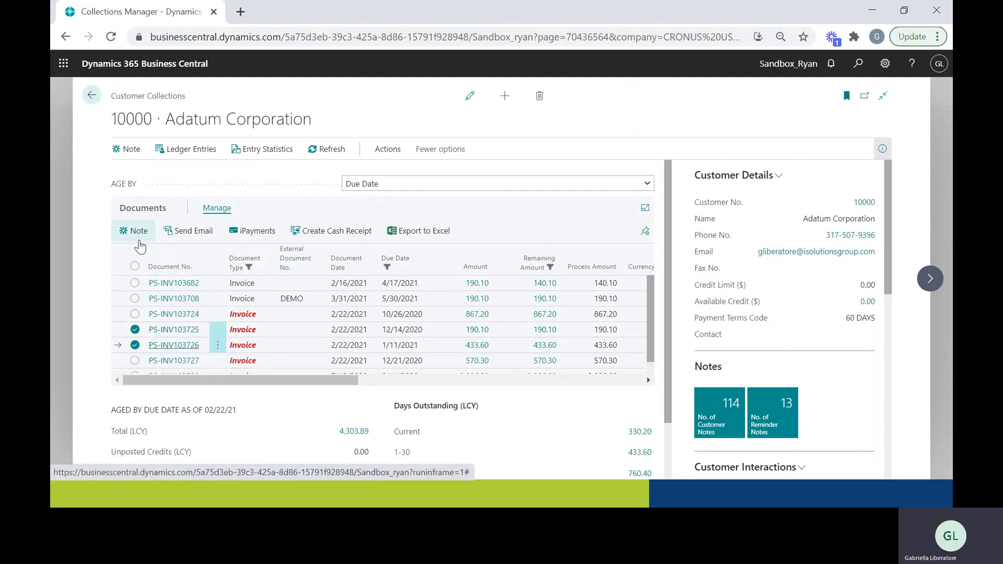
click(121, 232)
click(475, 226)
click(476, 226)
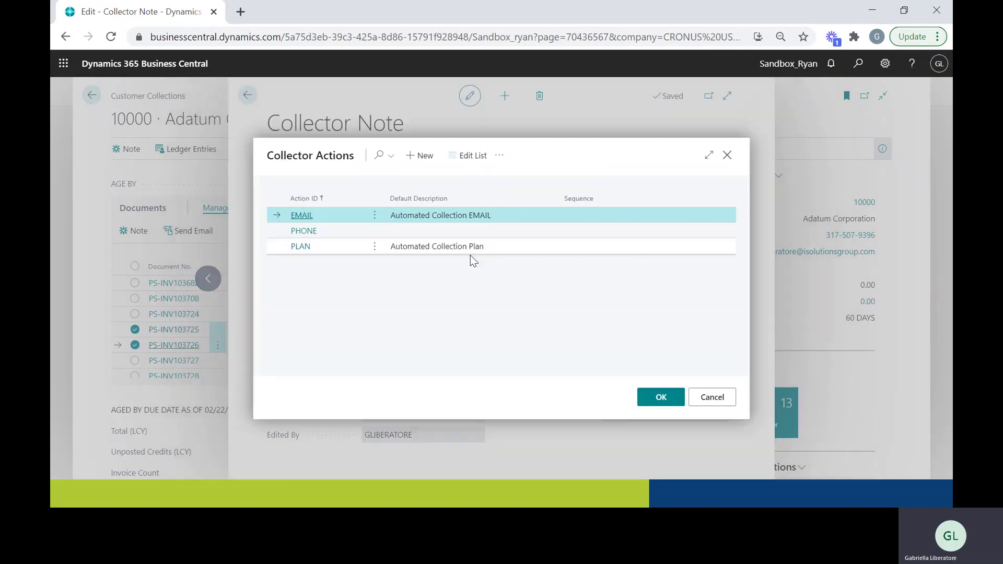
click(314, 231)
Enter a remark that the contact will pay by Wednesday, set reminder 2/24/2021, and save the note
click(362, 322)
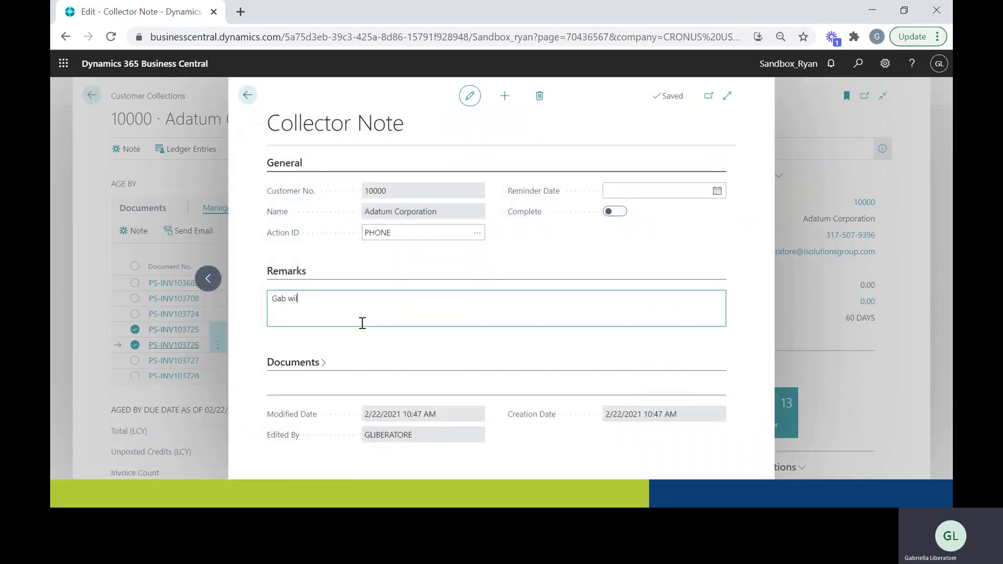
text(Gab will  p)
key(BackSpace)
key(BackSpace)
text(pay)
click(717, 191)
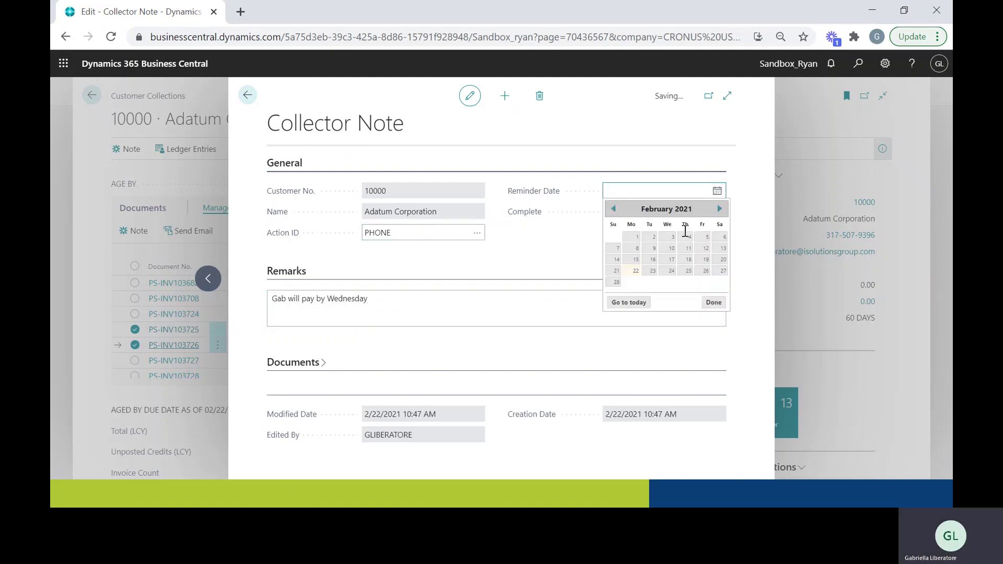
click(670, 271)
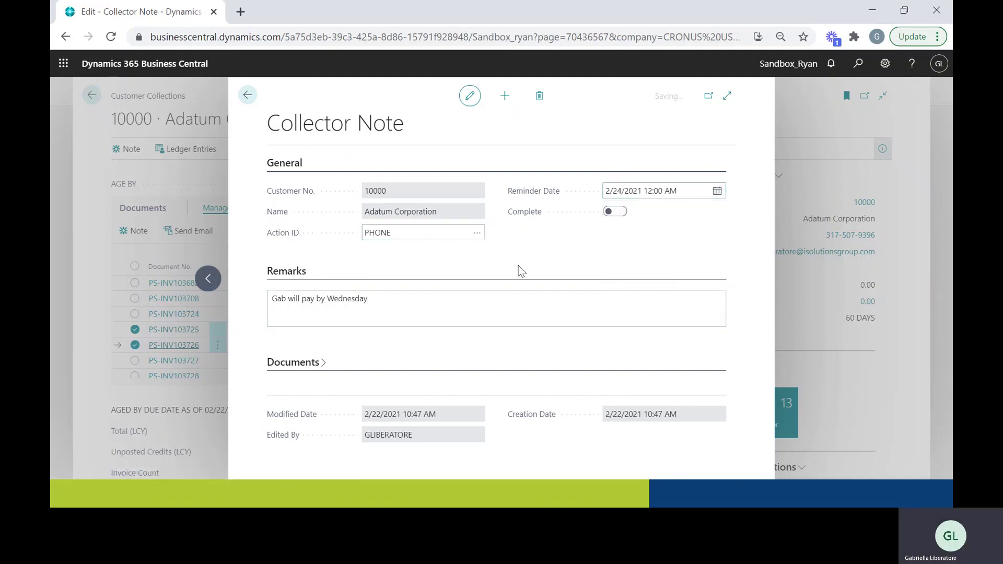
click(249, 94)
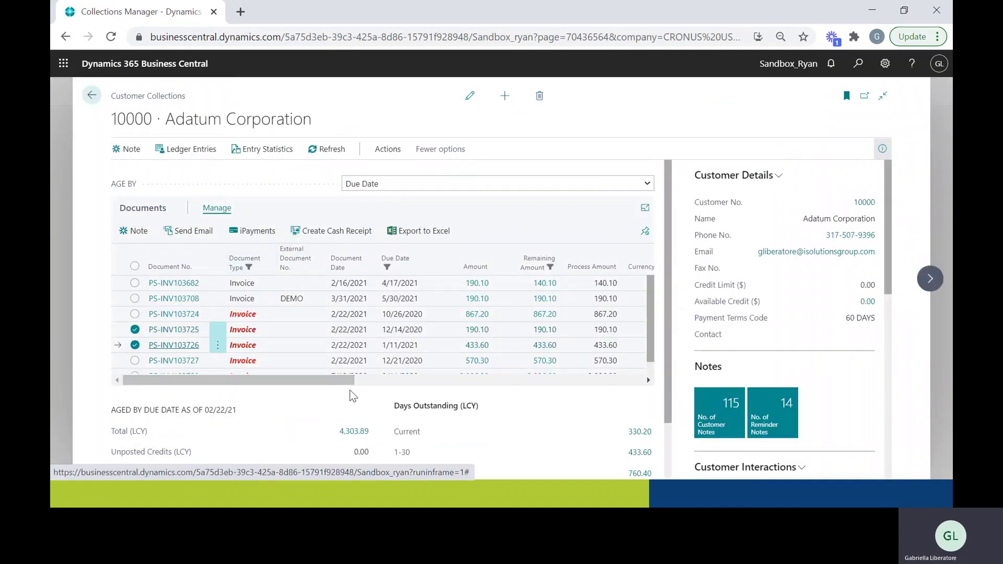
drag(349, 384, 580, 418)
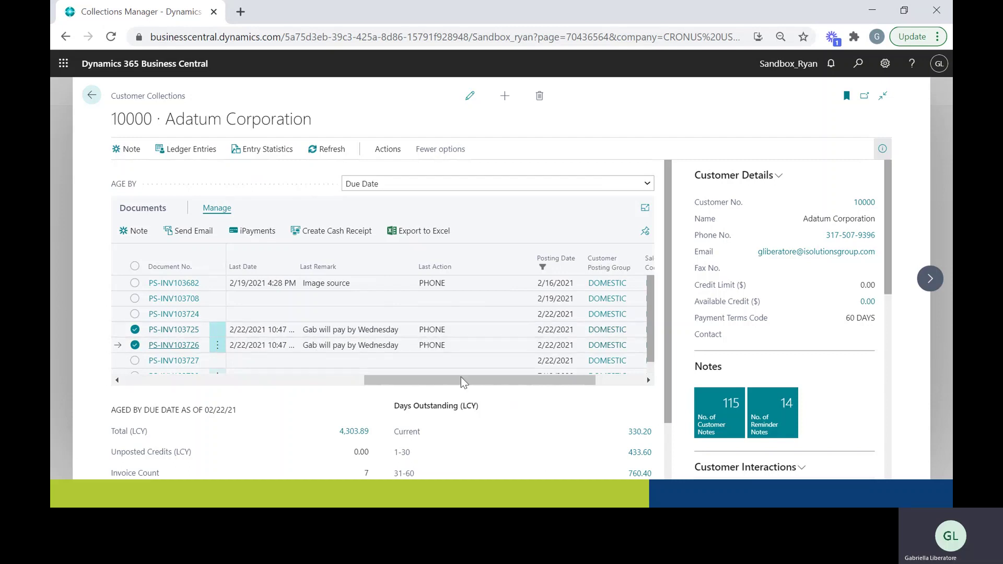
drag(463, 383, 204, 396)
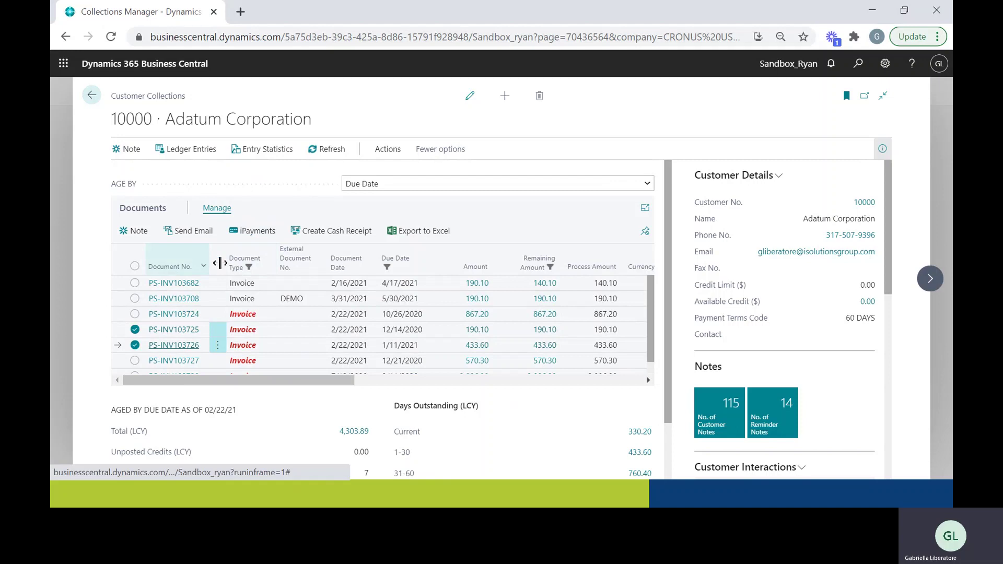
Select invoice PS-INV103728 and start an iPayments electronic payment for its 3,886.80 balance
click(135, 346)
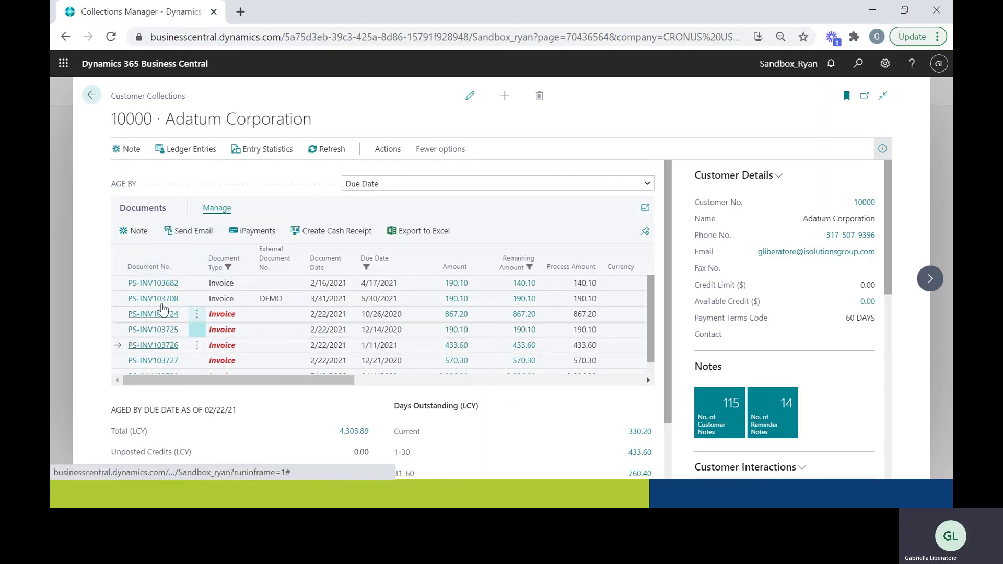
scroll(201, 366, down, 1)
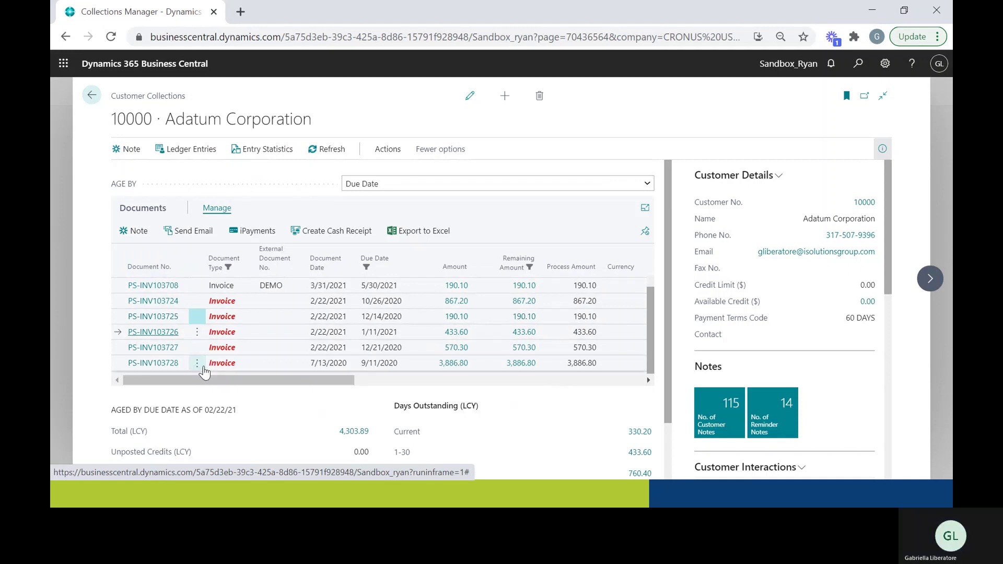
click(197, 364)
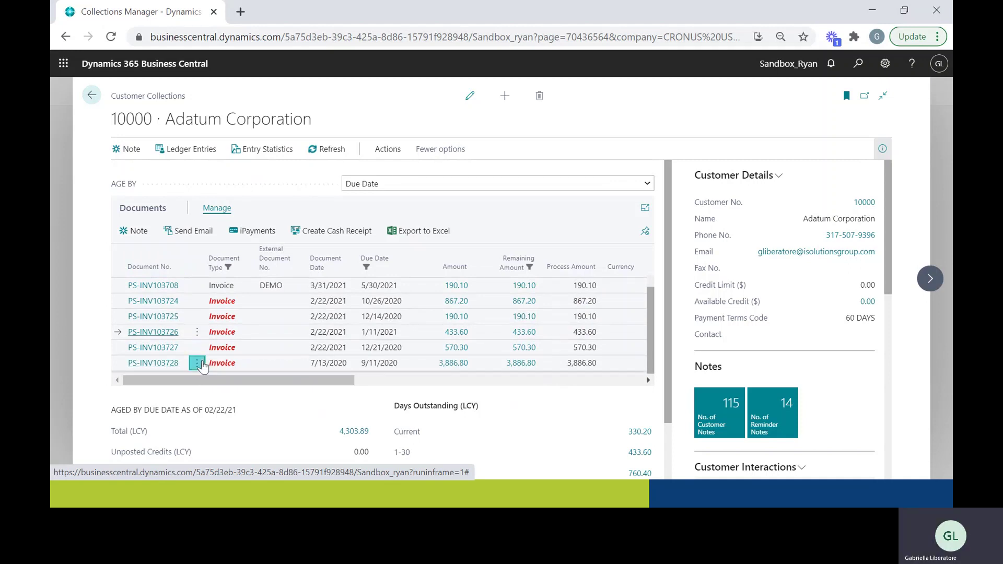
click(254, 230)
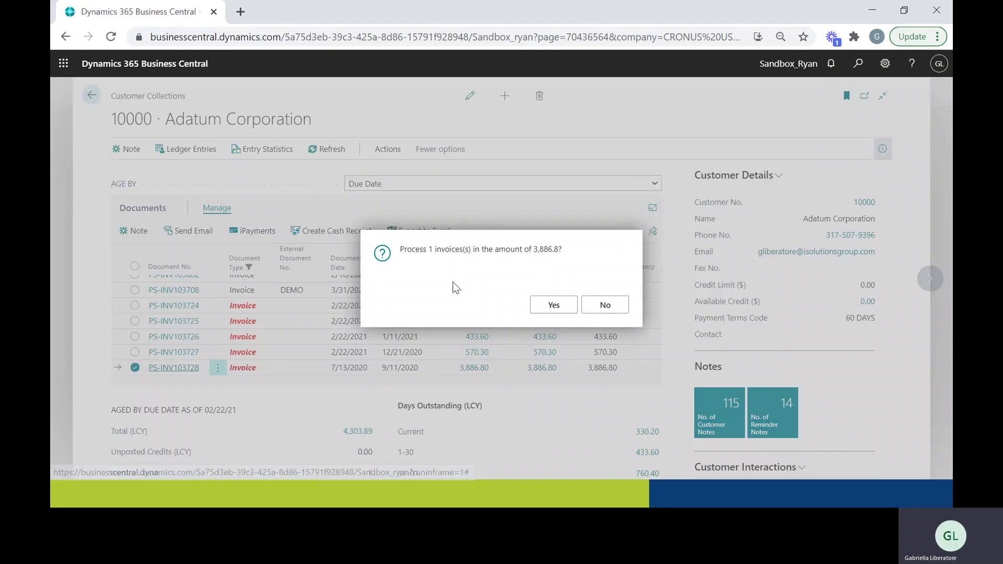
click(554, 305)
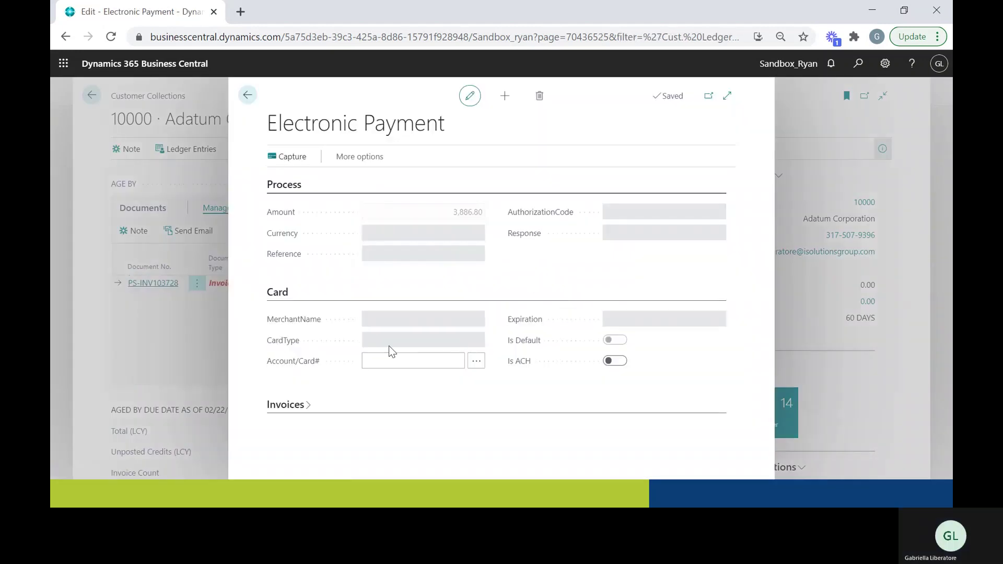
Capture the 3,886.80 payment on the saved Visa card, creating the cash receipt line
click(477, 361)
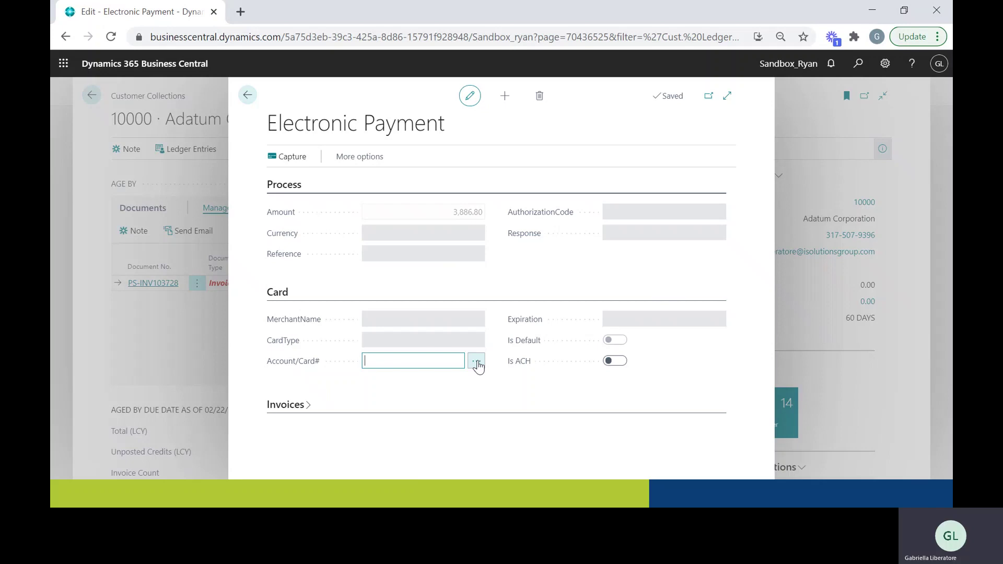
click(669, 400)
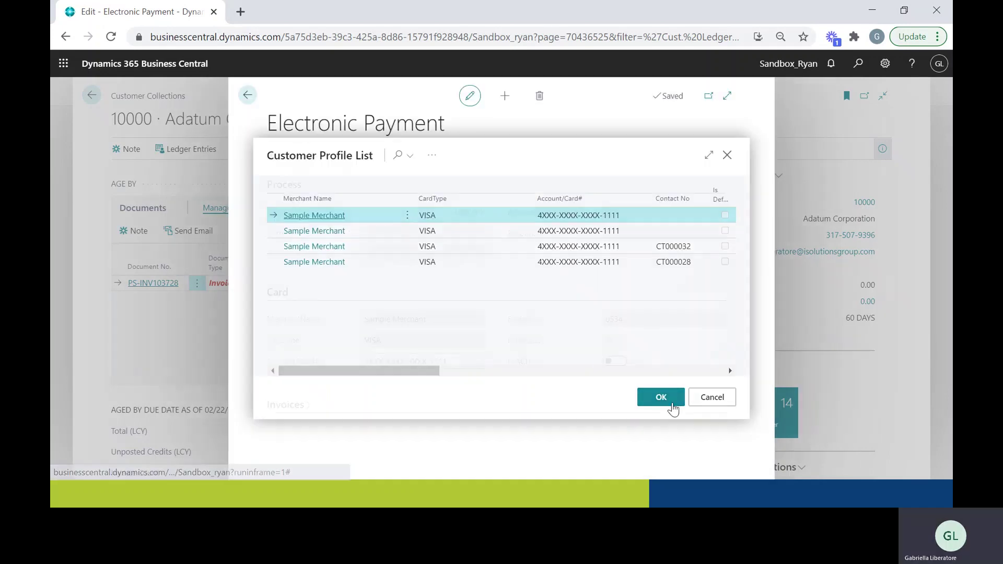
click(309, 163)
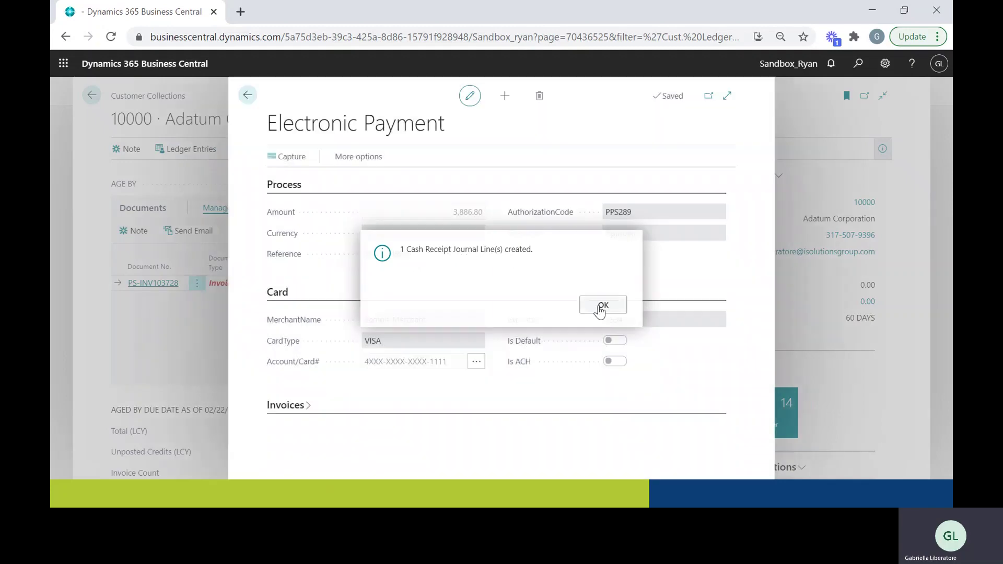
click(602, 304)
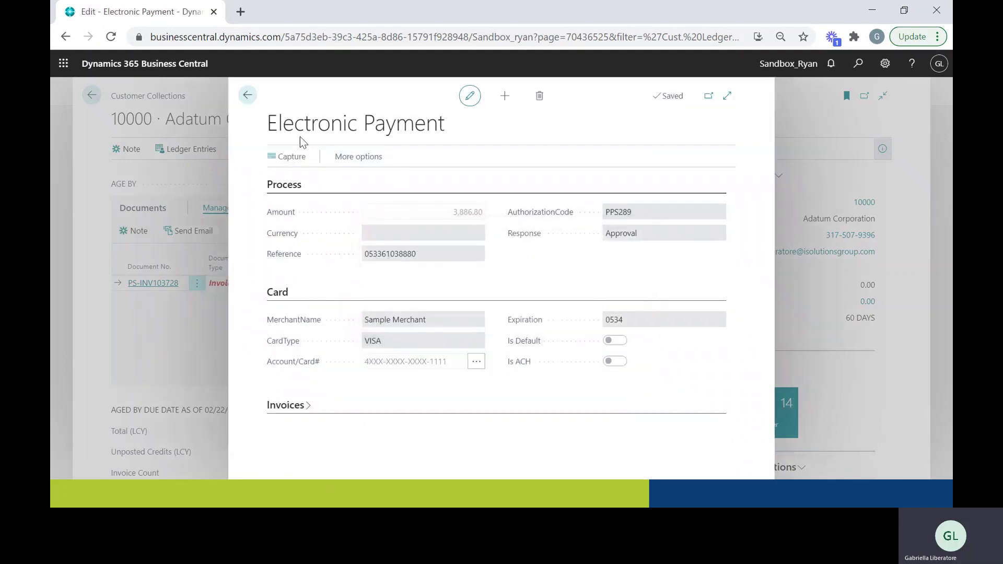
click(248, 96)
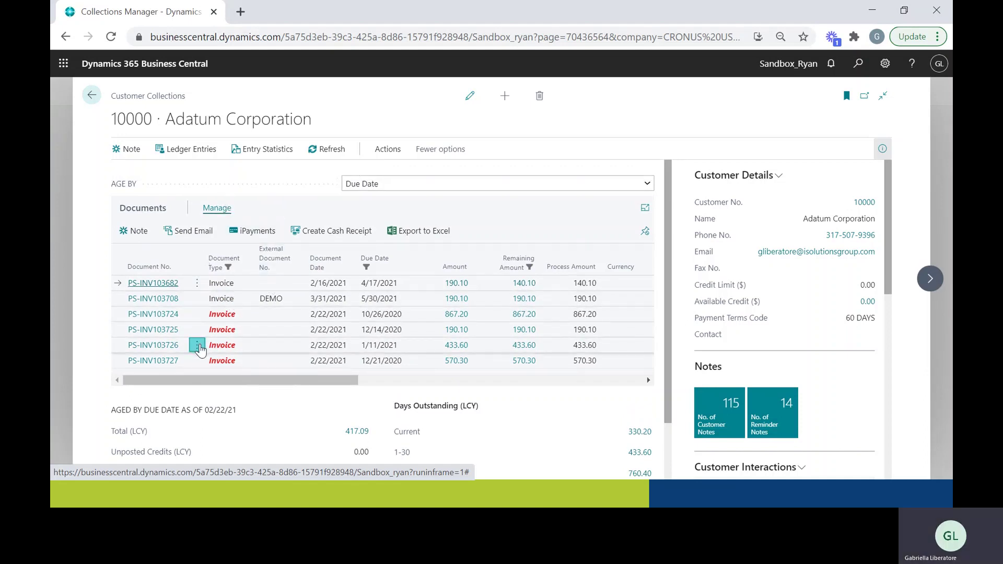
Select invoices PS-INV103726 and PS-INV103727 and start an email with them attached
click(197, 345)
click(172, 363)
click(135, 361)
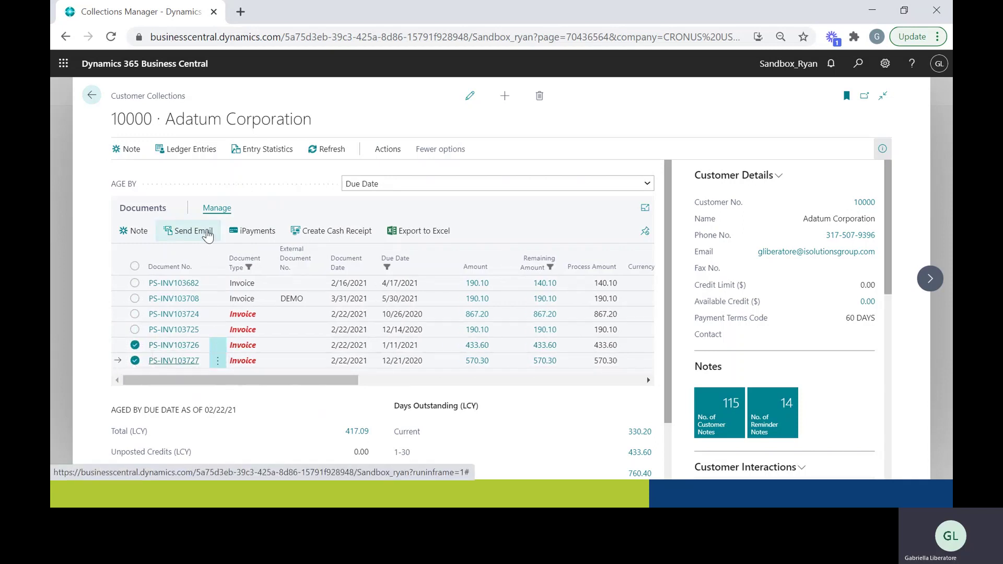
click(208, 235)
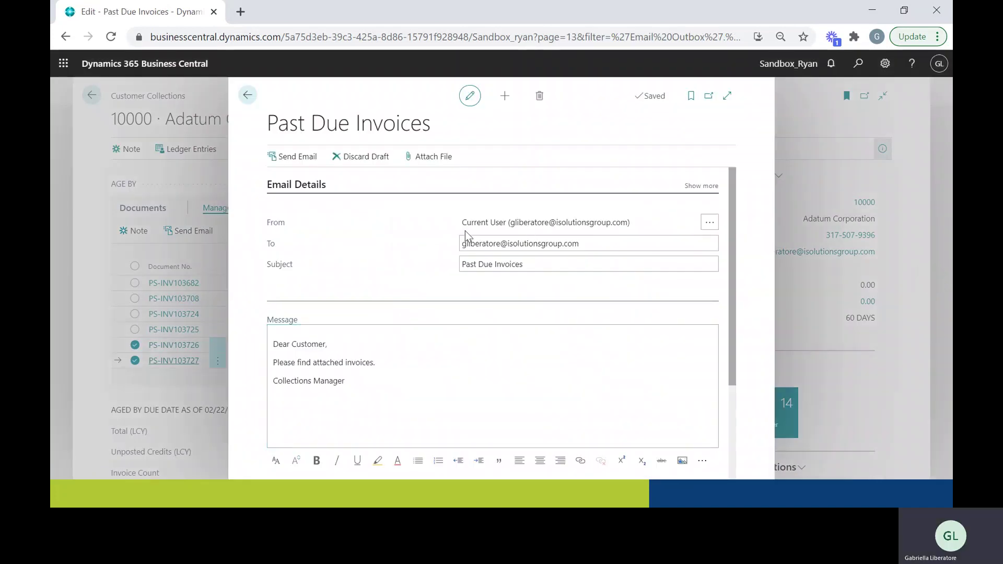
Replace 'Customer' in the greeting with the contact's name and send the Past Due Invoices email
click(554, 240)
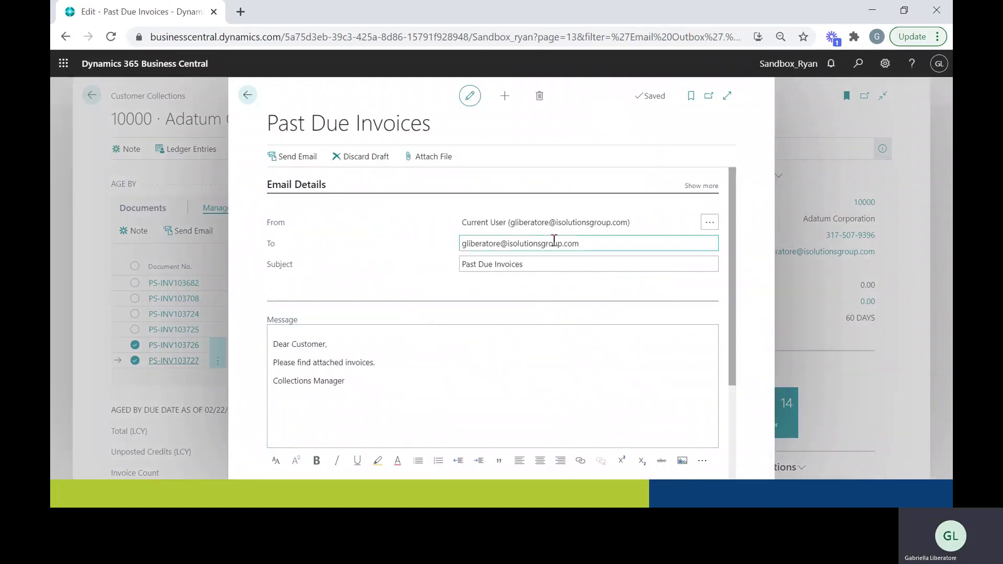
click(467, 269)
click(302, 326)
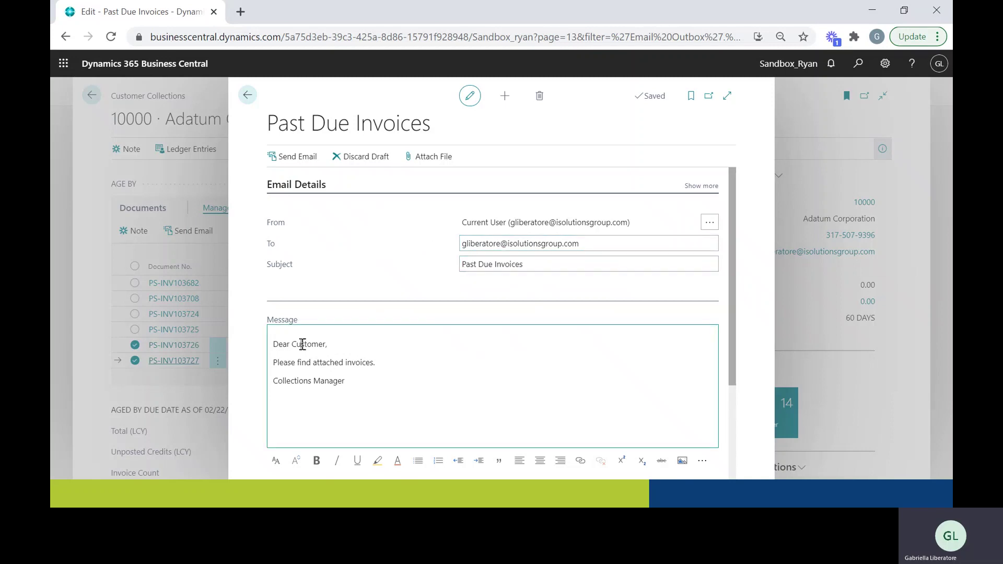
double_click(303, 343)
text(Gab,)
scroll(301, 343, down, 2)
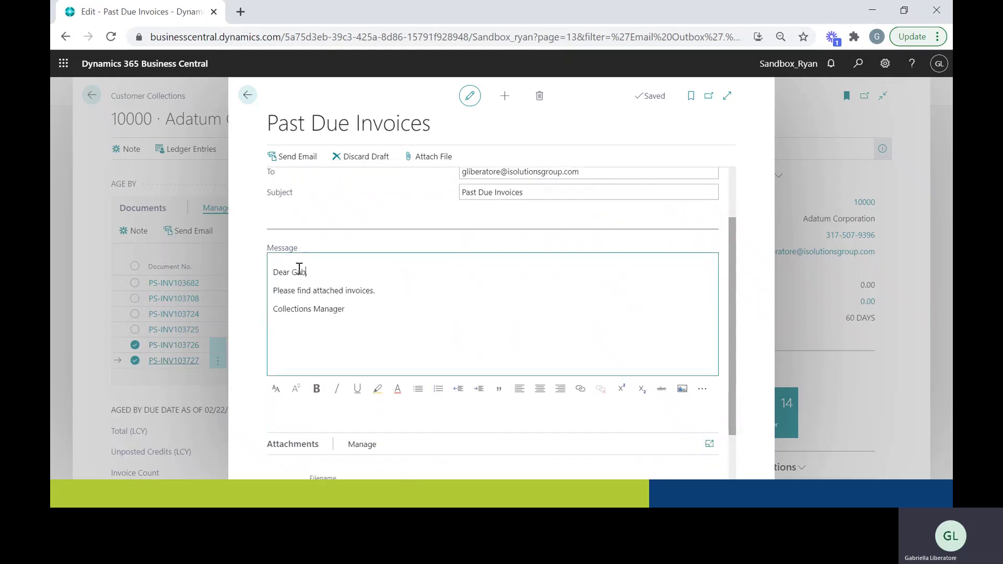
scroll(354, 321, down, 2)
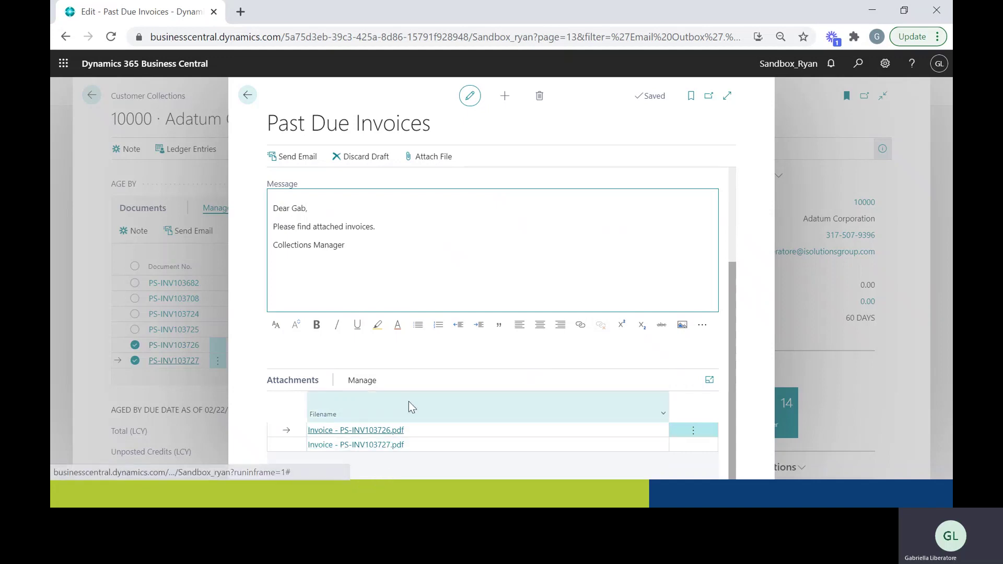
scroll(408, 401, up, 4)
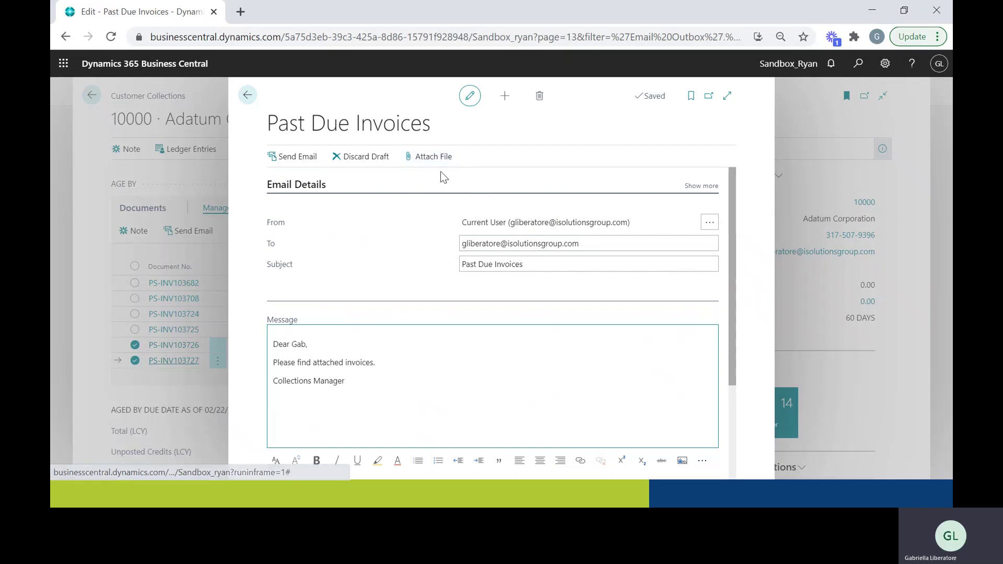
click(298, 157)
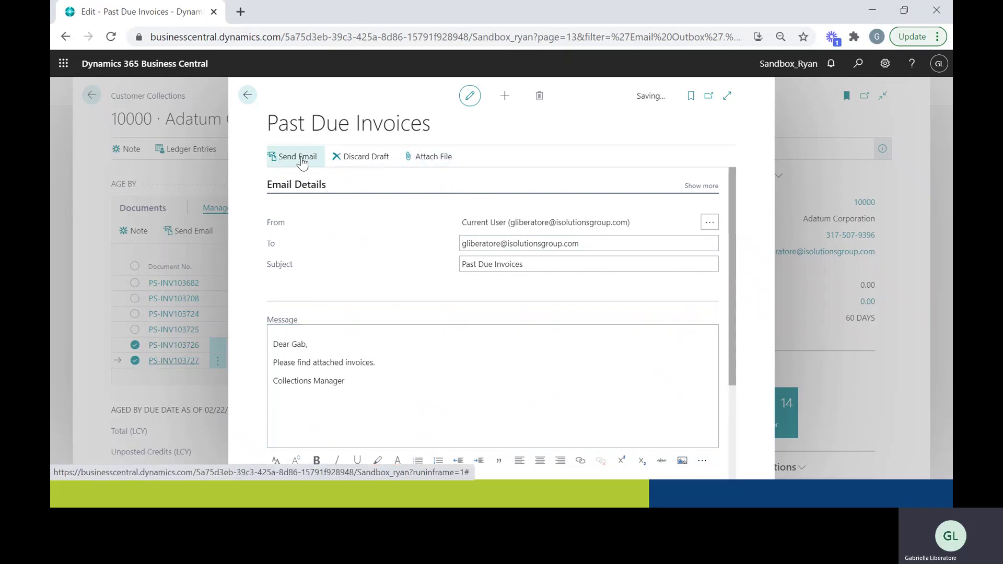
click(301, 157)
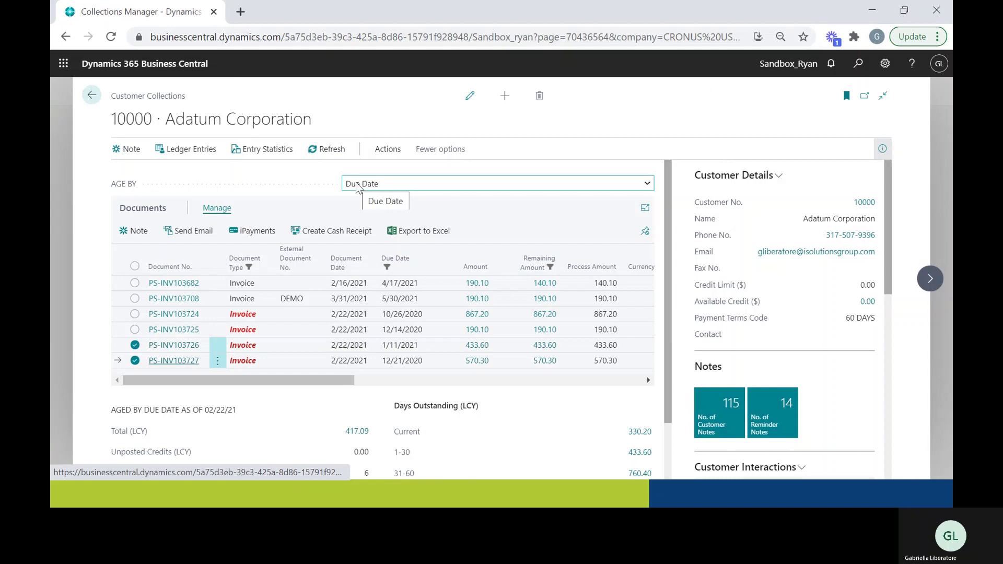
Switch to Outlook and open the Receipt Attached email confirming $3,886.80 for PS-INV103728
key(alt+Tab)
key(alt+Tab)
key(alt+Tab)
key(alt+Tab)
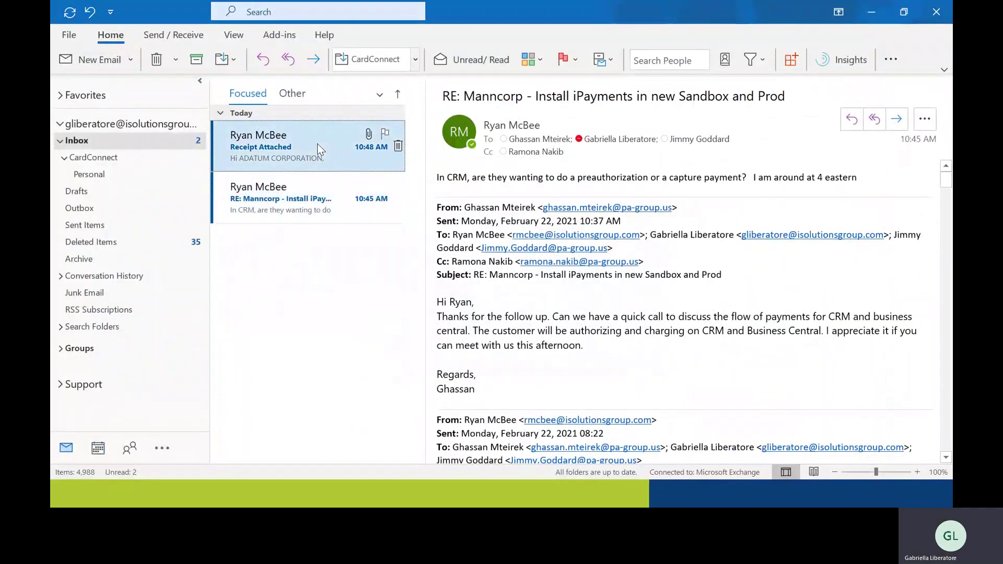
click(320, 150)
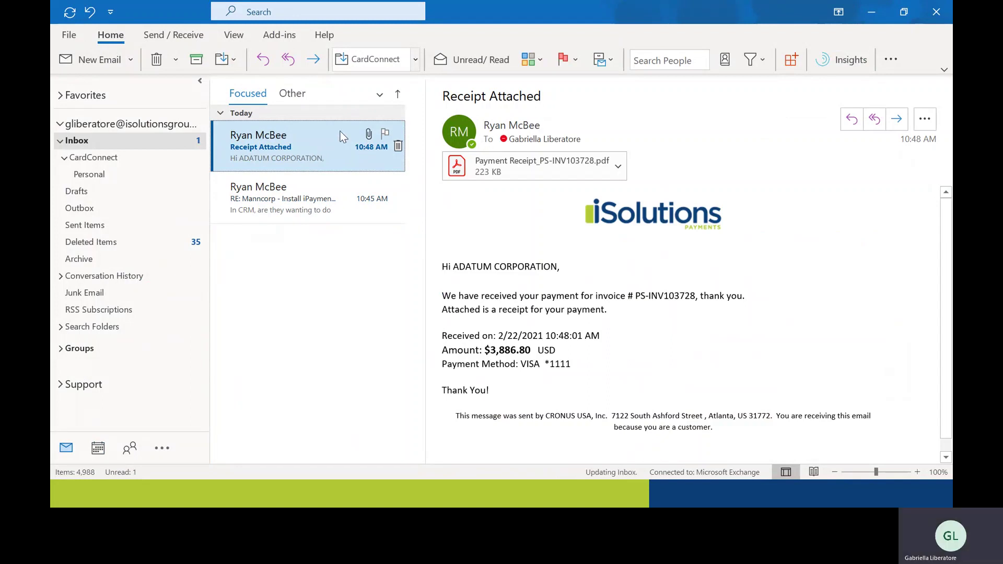
click(618, 167)
click(711, 281)
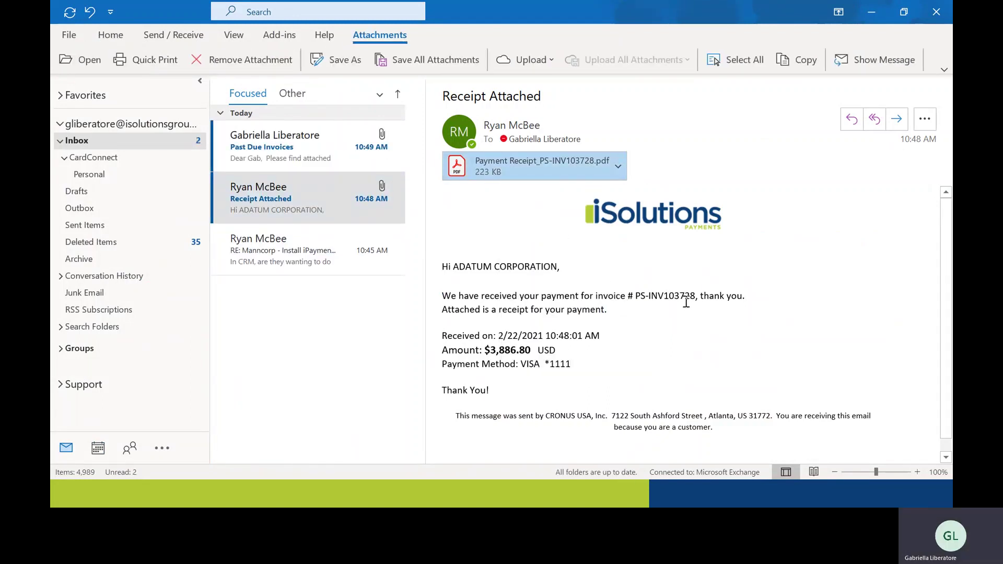
click(690, 296)
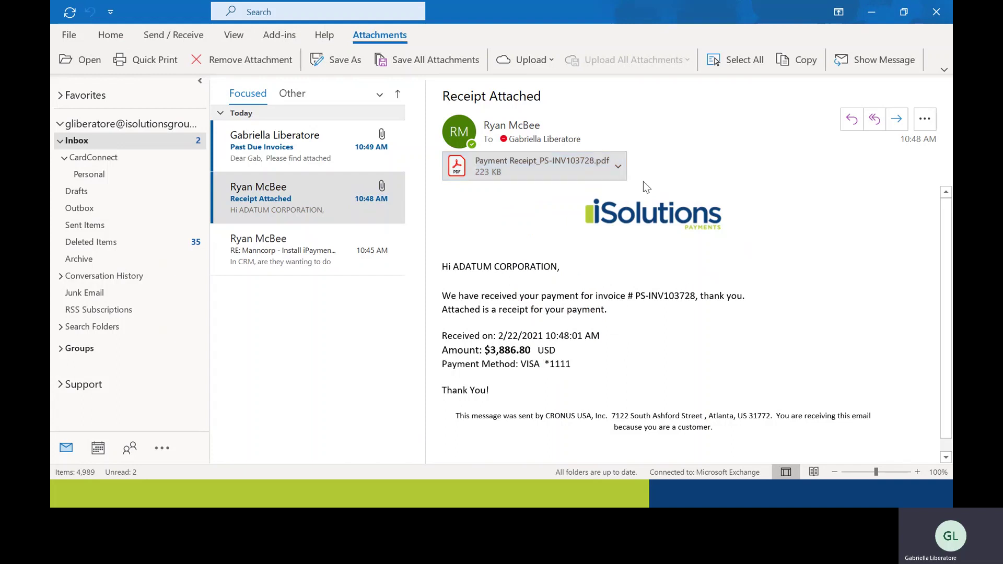
click(620, 175)
click(604, 206)
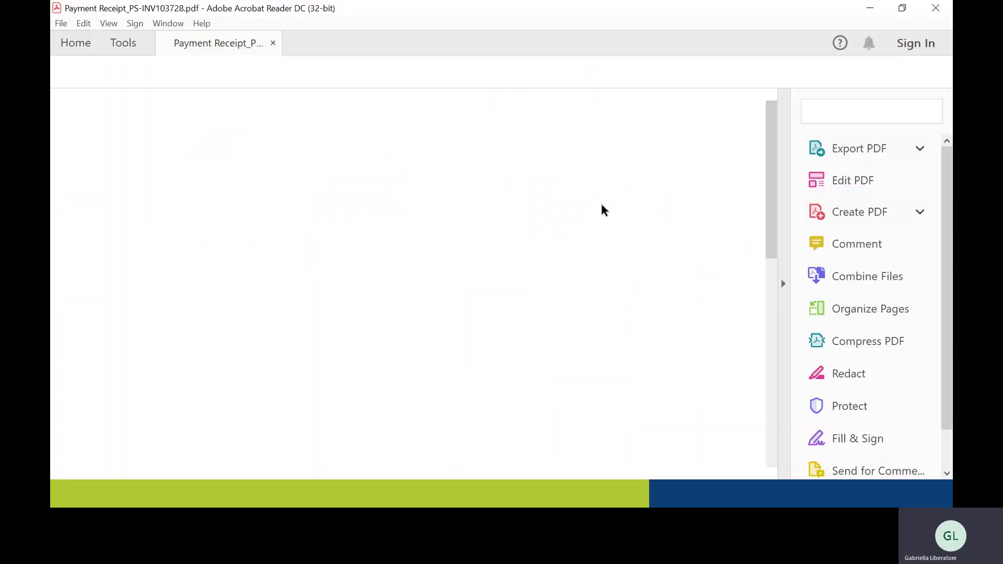
scroll(564, 334, down, 10)
scroll(564, 334, up, 6)
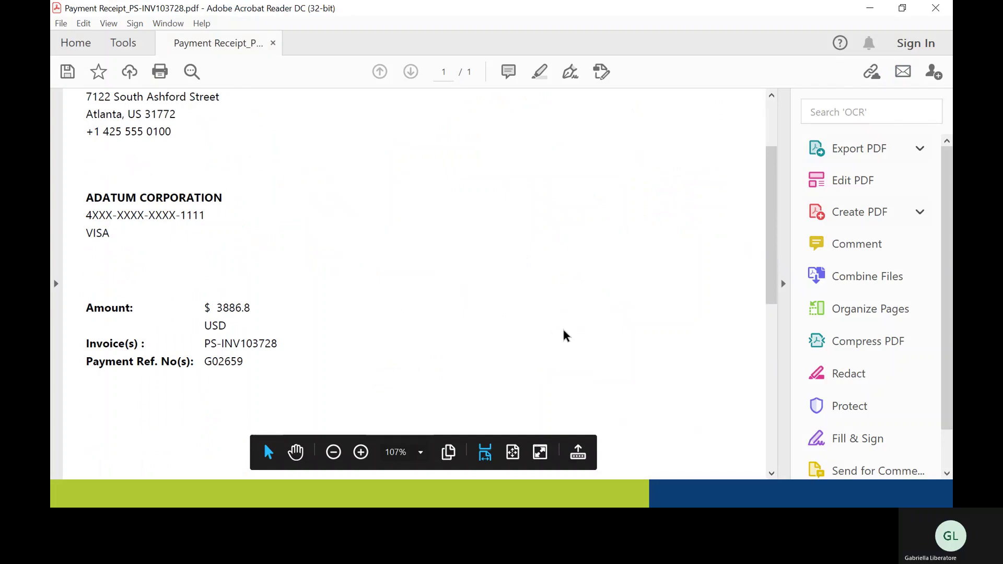
scroll(565, 335, up, 4)
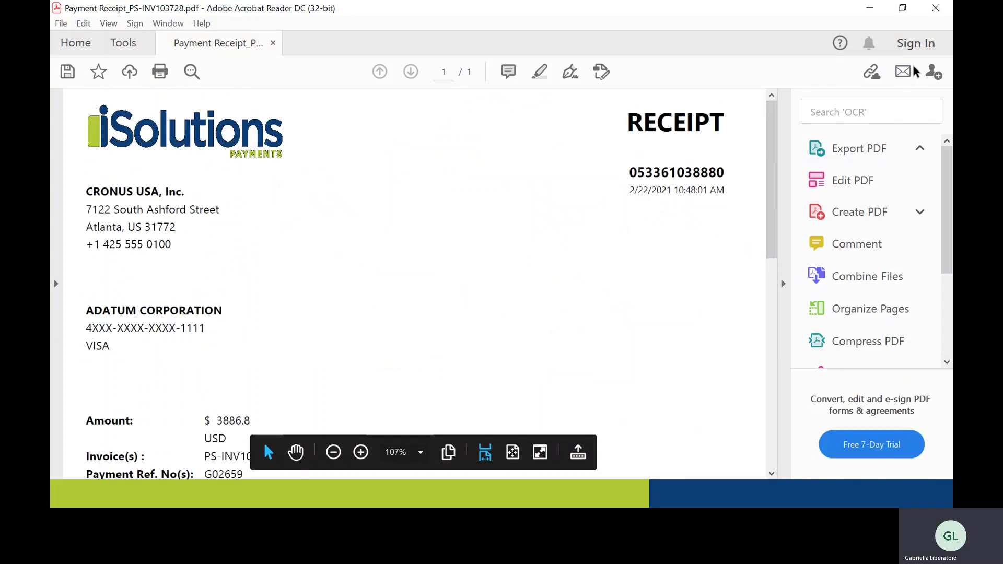
double_click(199, 328)
click(214, 329)
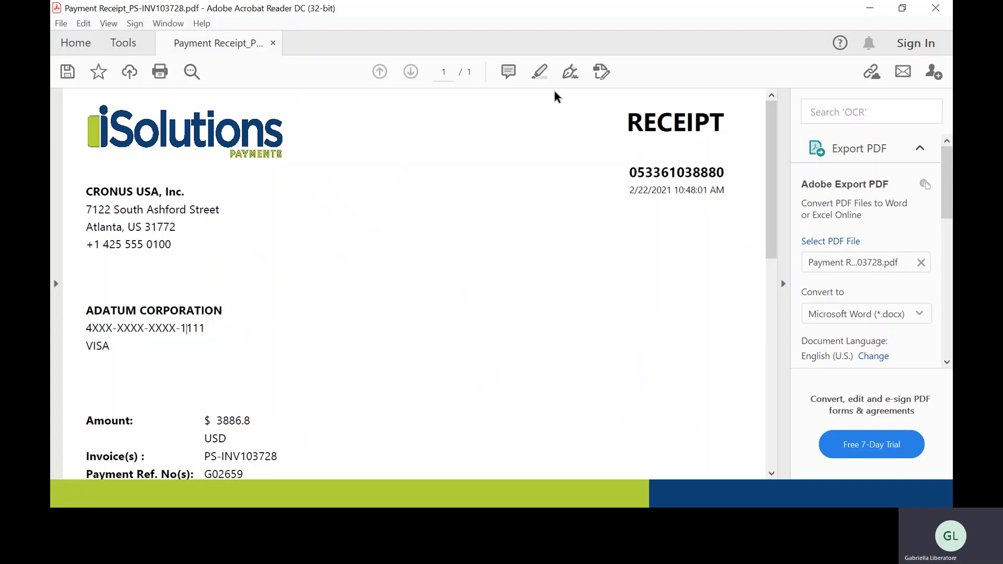
click(936, 7)
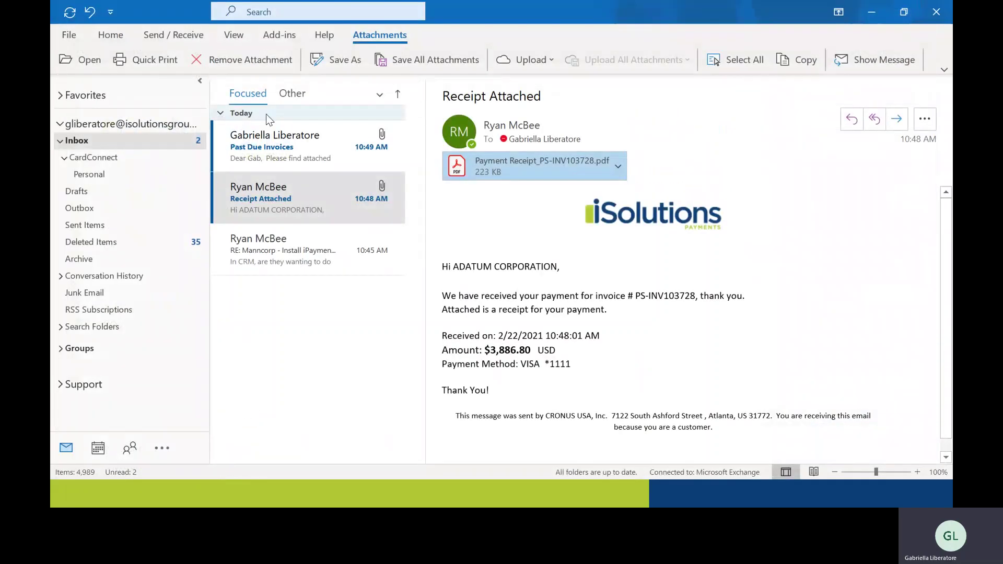
Open the PS-INV103726 PDF from the Past Due Invoices email and follow its 'Click Here to Approve' link
click(269, 139)
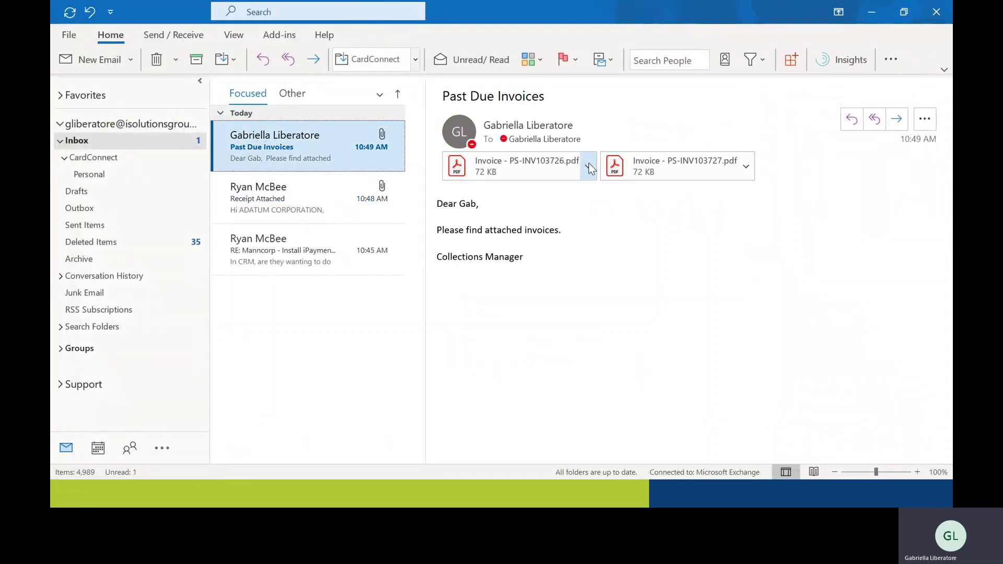
click(590, 167)
click(563, 221)
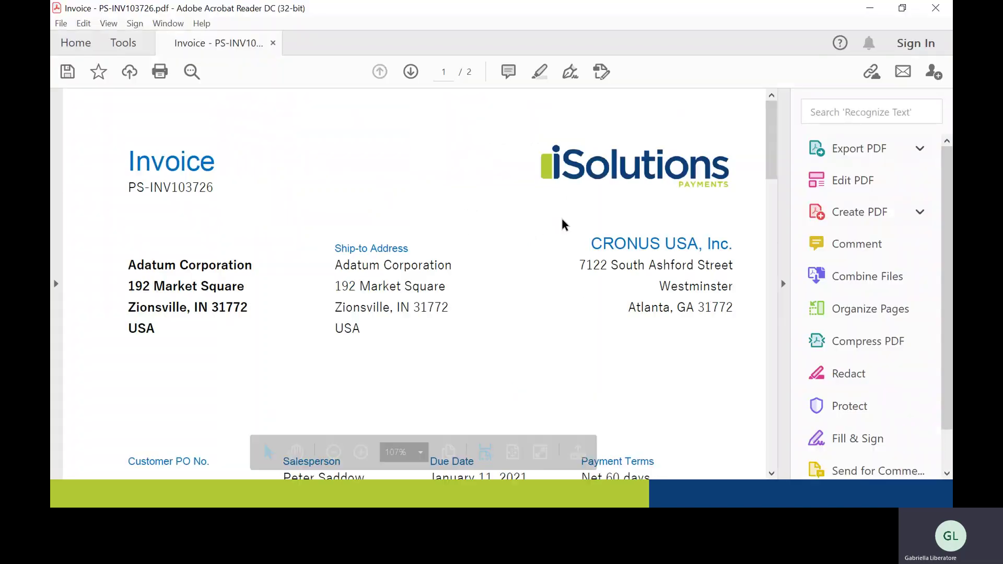
scroll(439, 241, down, 10)
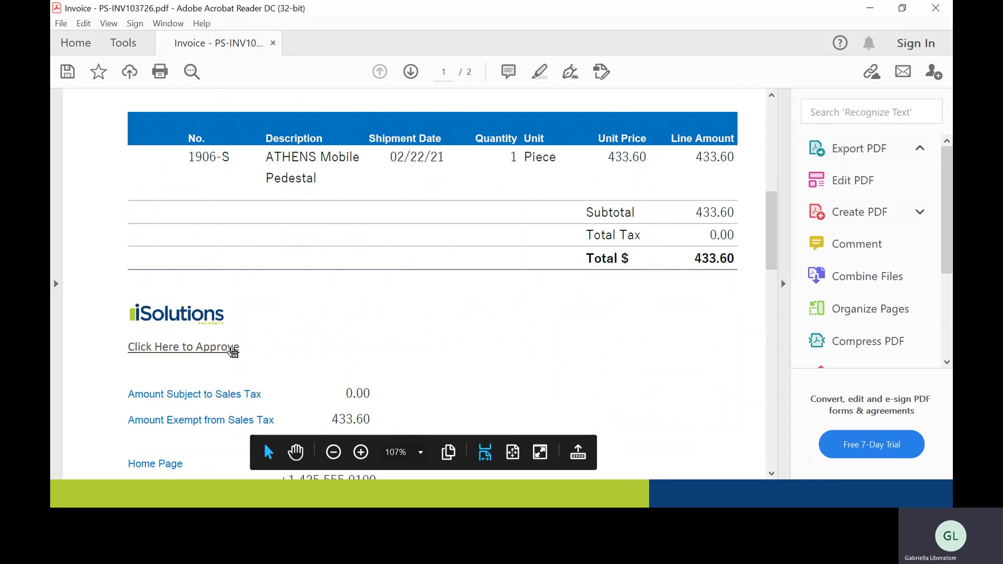
click(228, 348)
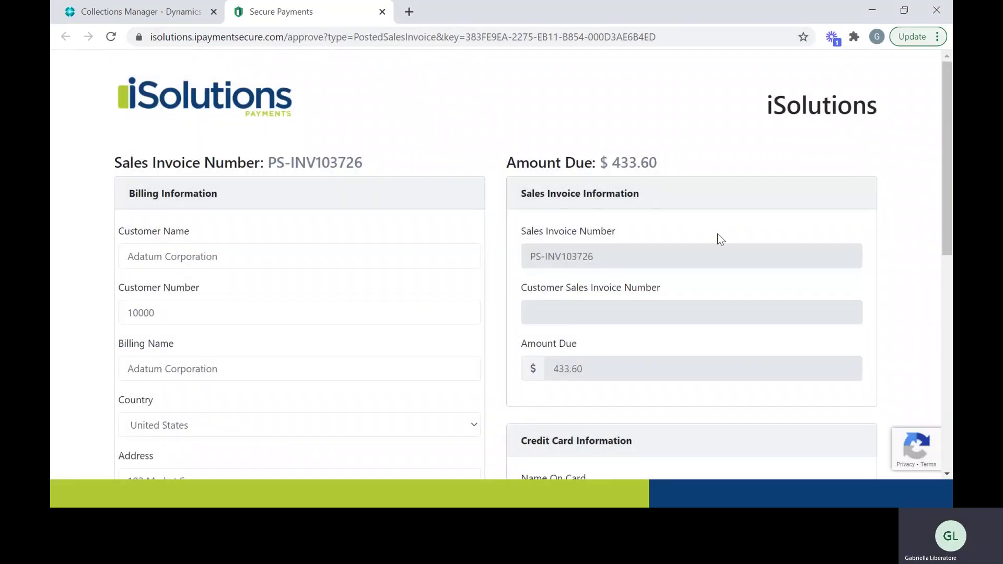
Enter the card number, expiry month 3 and year 2022, and the security code
scroll(718, 240, down, 8)
click(663, 164)
text(4111111111111111111)
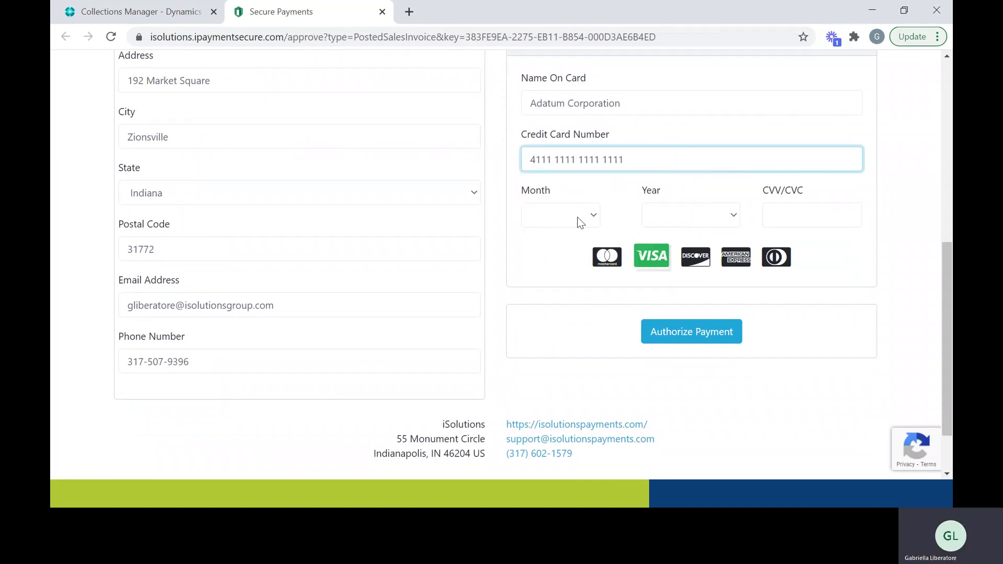
click(577, 217)
click(559, 276)
click(690, 216)
click(674, 265)
click(793, 217)
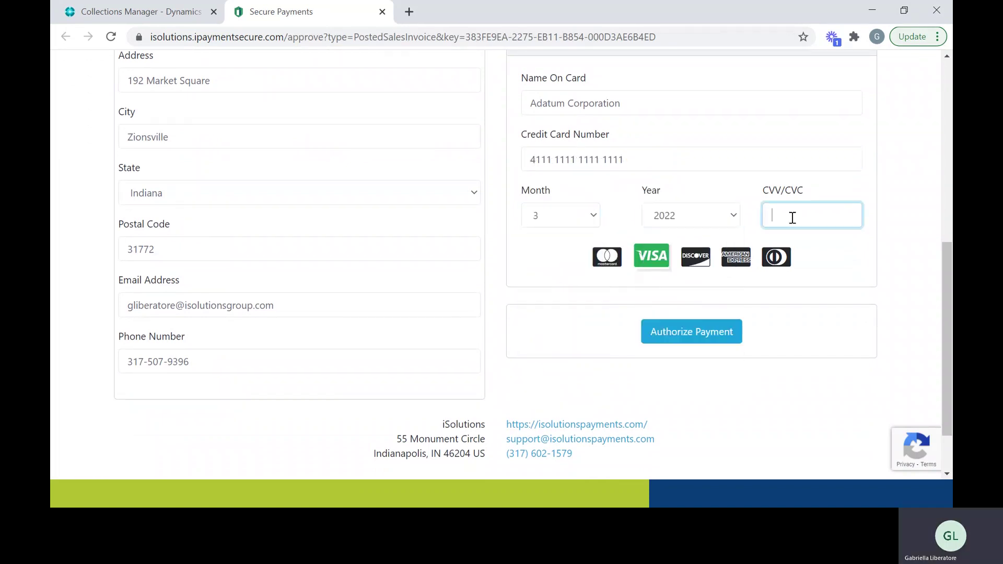
text(434)
Authorize the $433.60 payment and review the approval page with reference number and authorization code
click(705, 341)
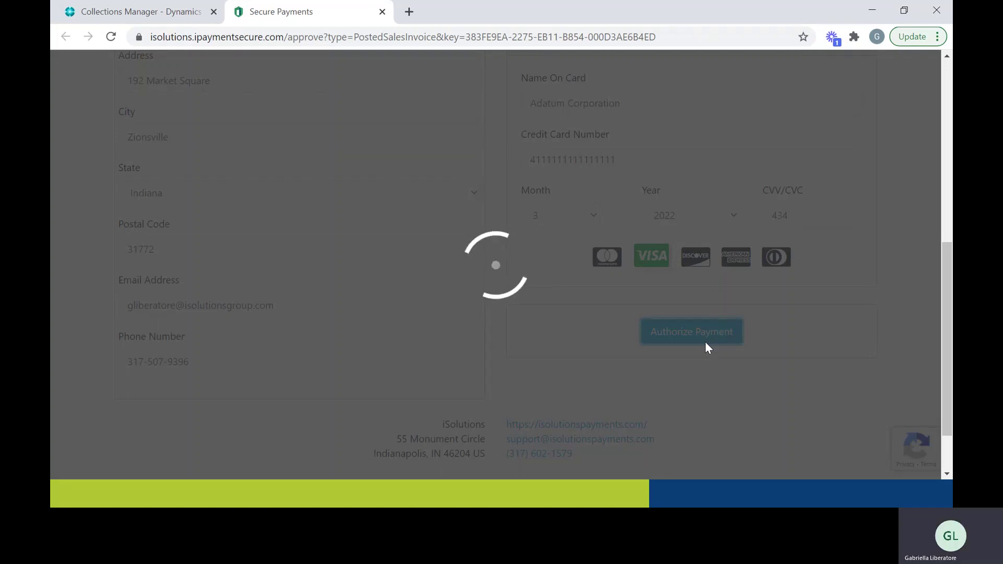
scroll(627, 238, up, 2)
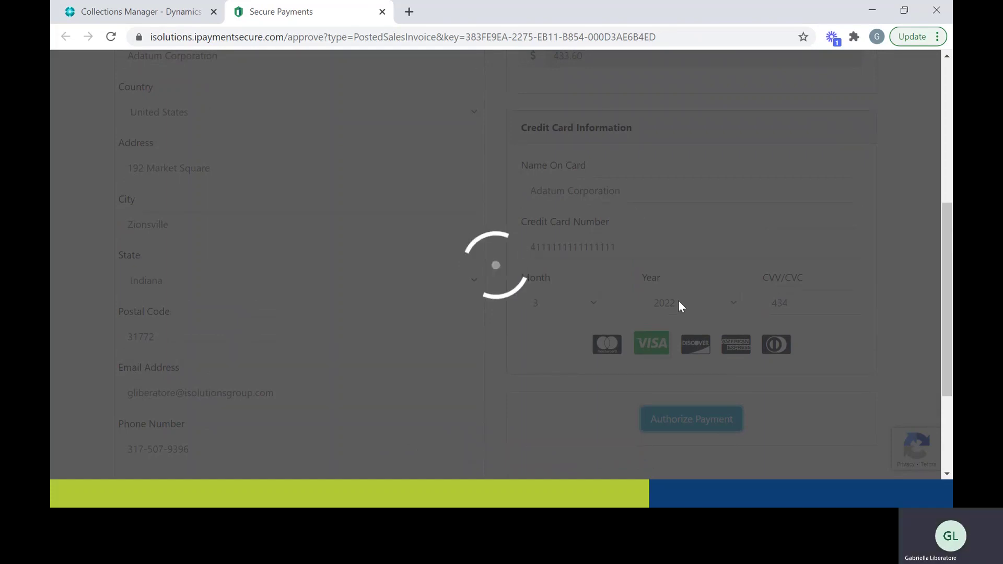
scroll(679, 301, down, 1)
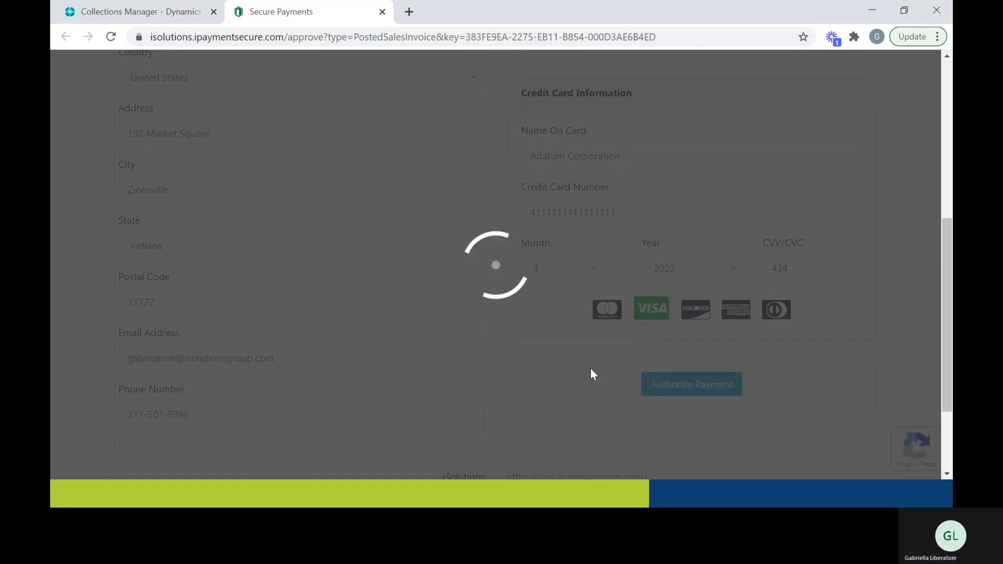
scroll(574, 228, up, 3)
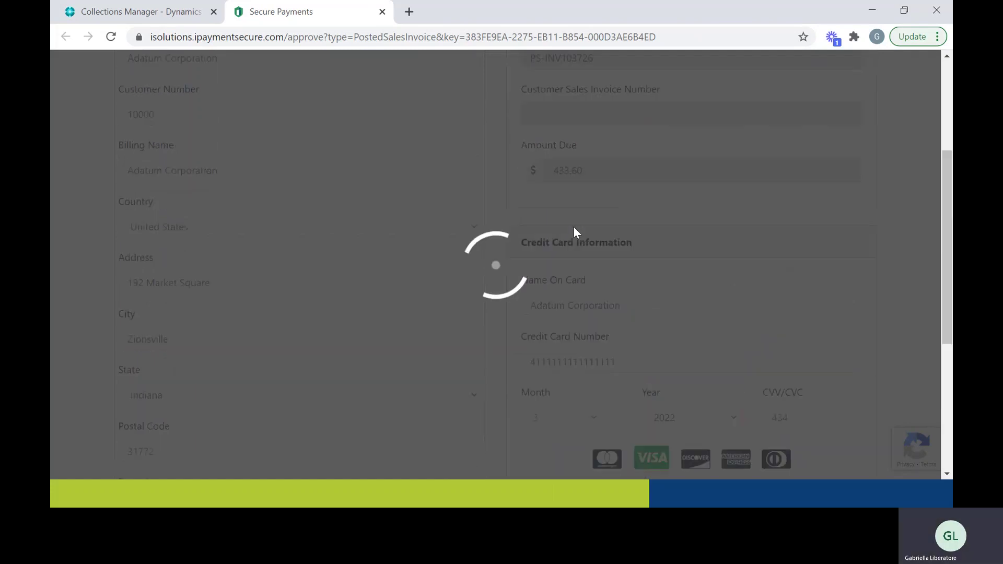
scroll(573, 228, down, 4)
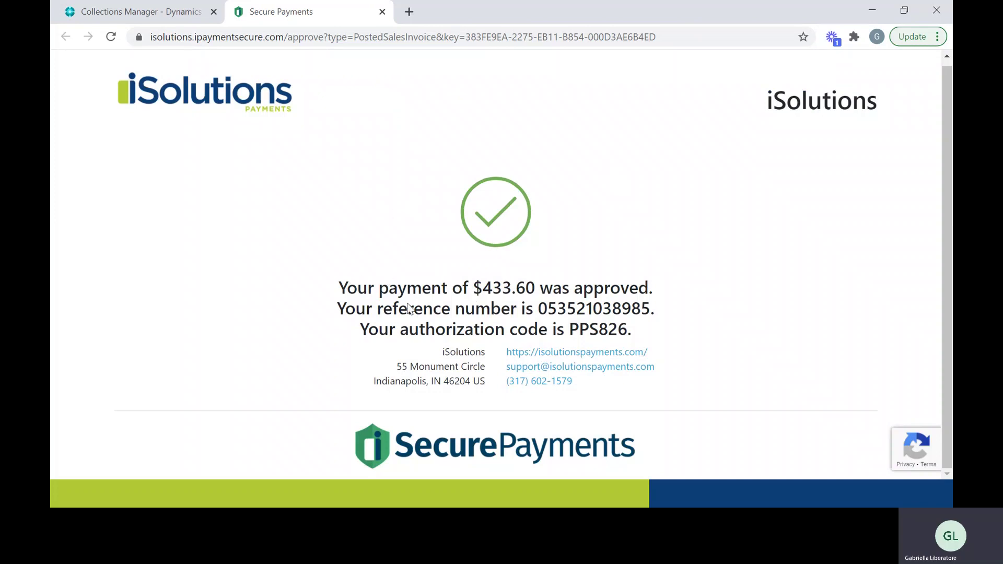
In Outlook, open the newest Receipt Attached email and check its $433.60 amount and receipt PDF
key(alt+Tab)
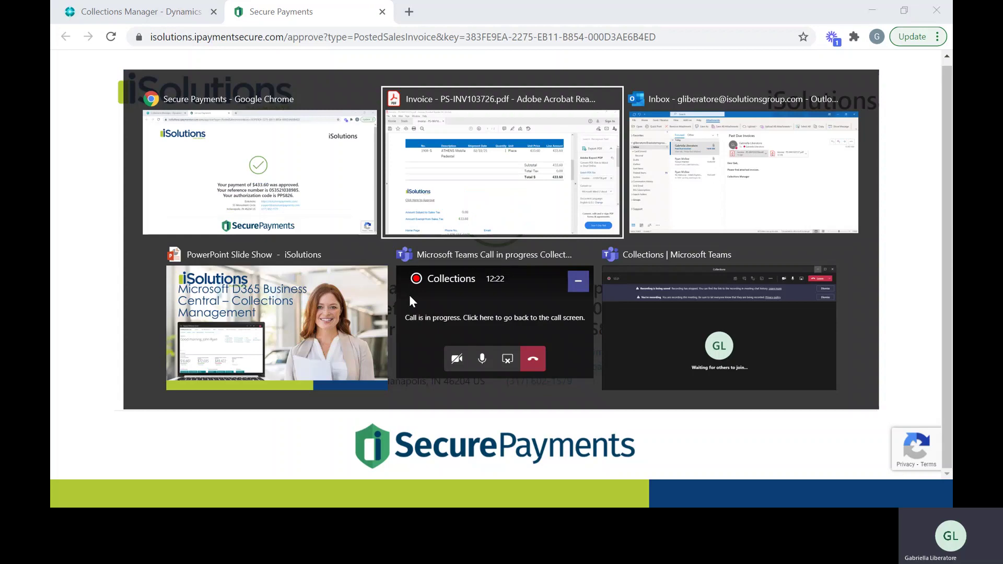
key(alt+Tab)
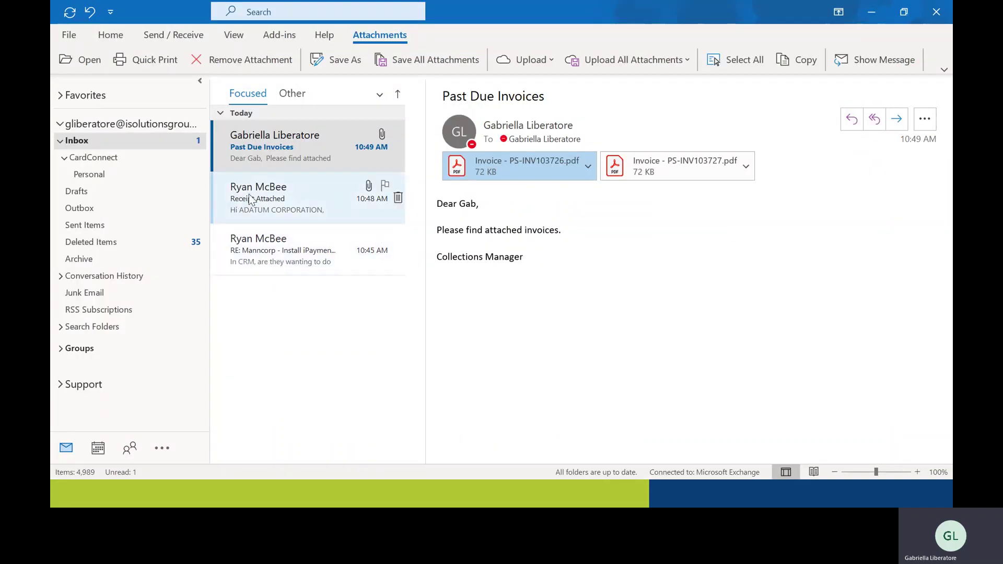
click(249, 199)
click(290, 158)
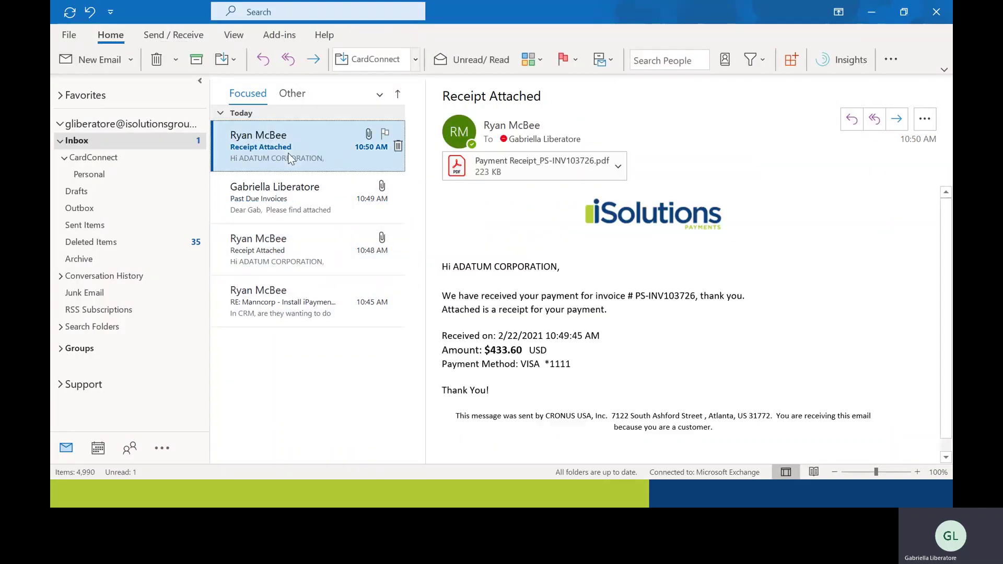
click(619, 160)
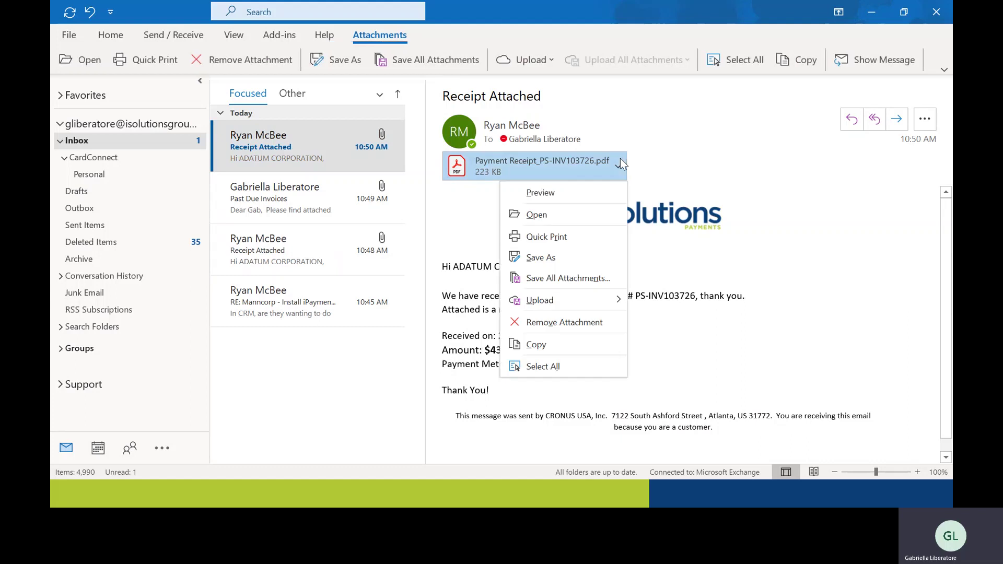
click(474, 302)
drag(486, 349, 525, 349)
click(526, 348)
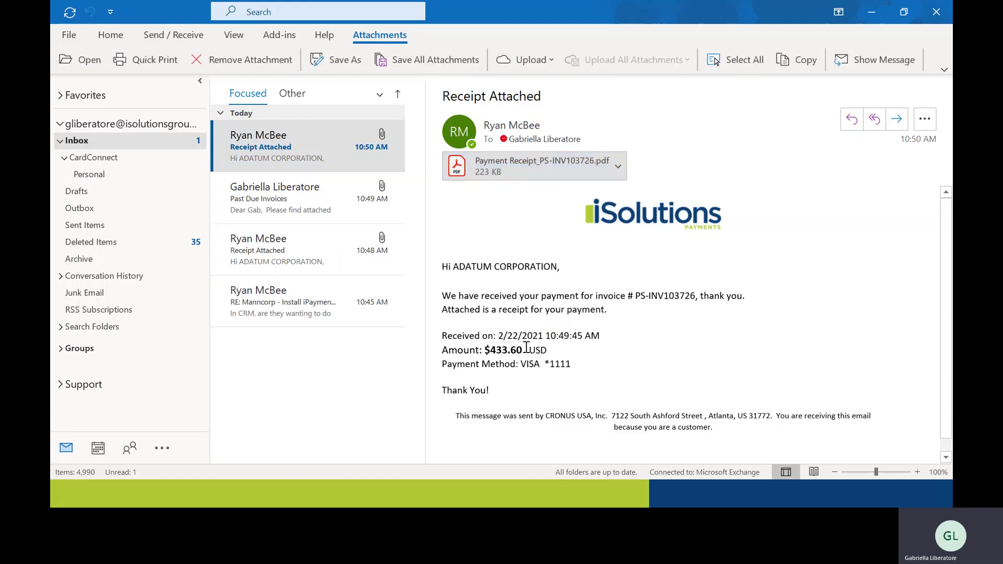
Cycle through the open windows back to the browser
key(alt+Tab)
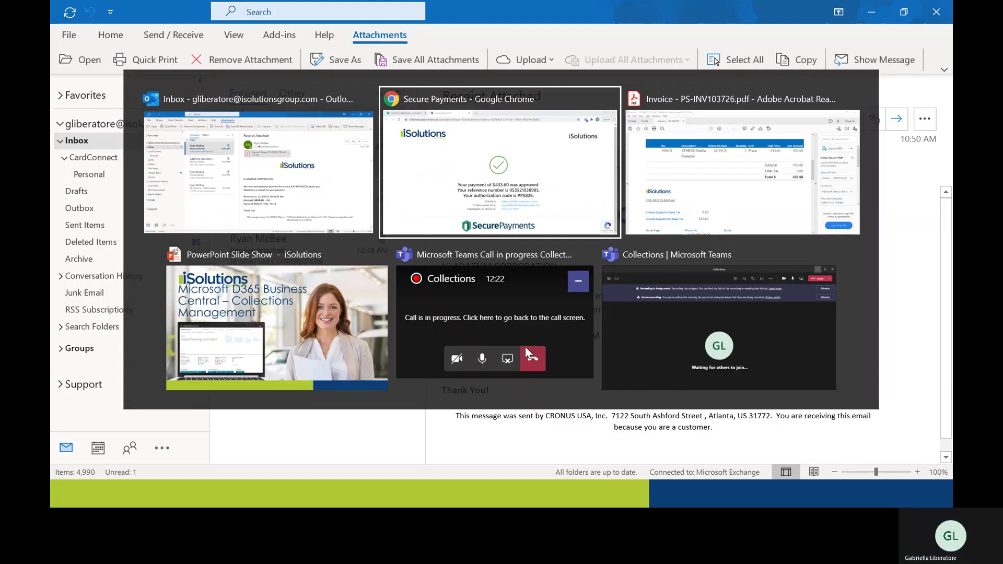
key(alt+Tab)
key(alt+Tab)
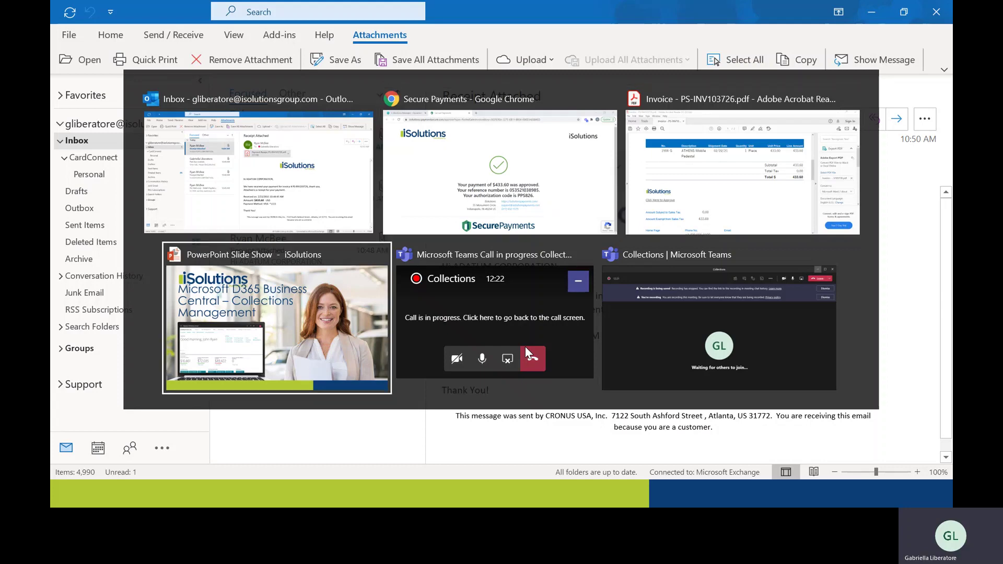
key(alt+Tab)
key(alt+Tab)
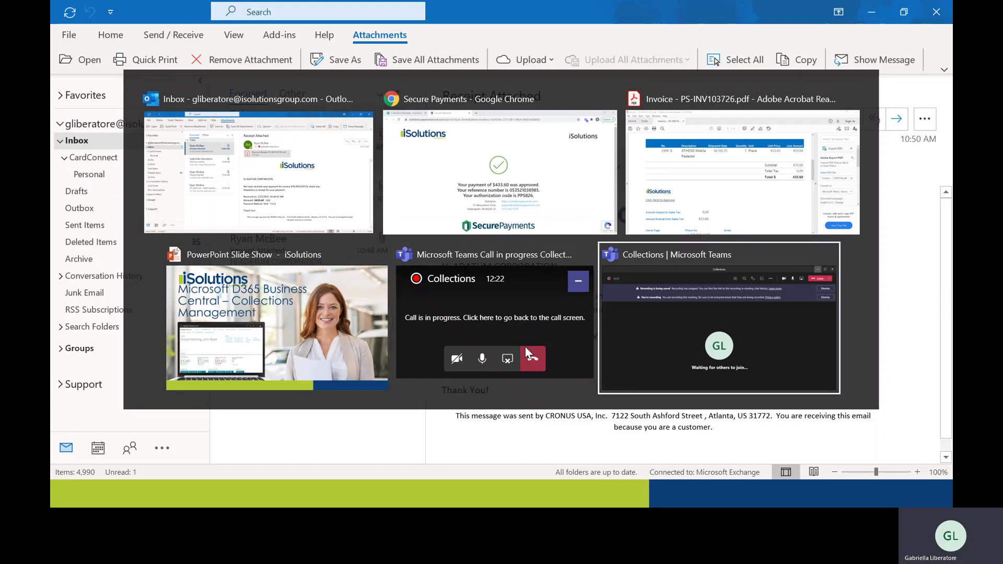
key(alt+Tab)
key(alt+Tab)
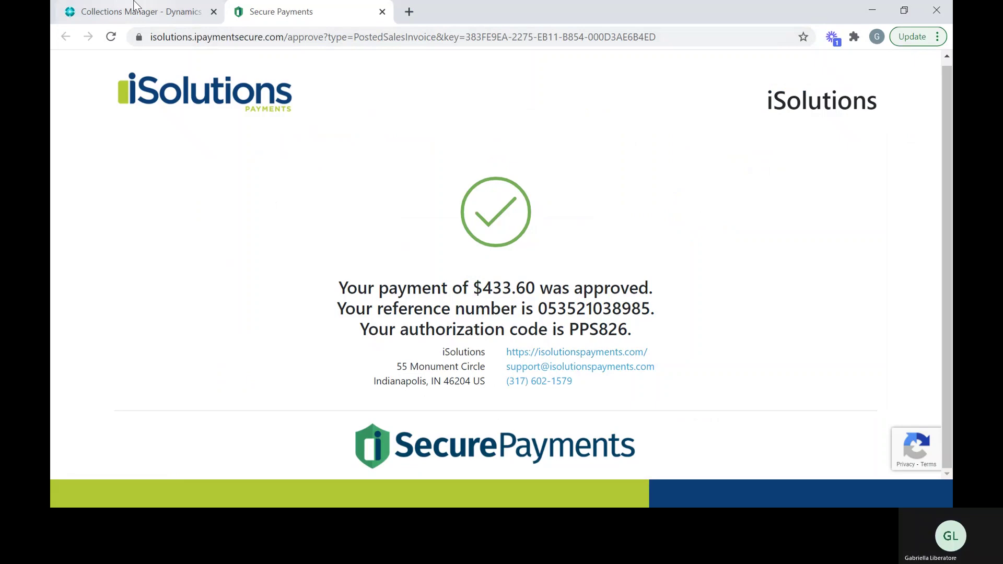
Search Tell Me for Collections Plans and open STANDARD to review its REMINDER and PAST DUE actions
key(ctrl+shift+Tab)
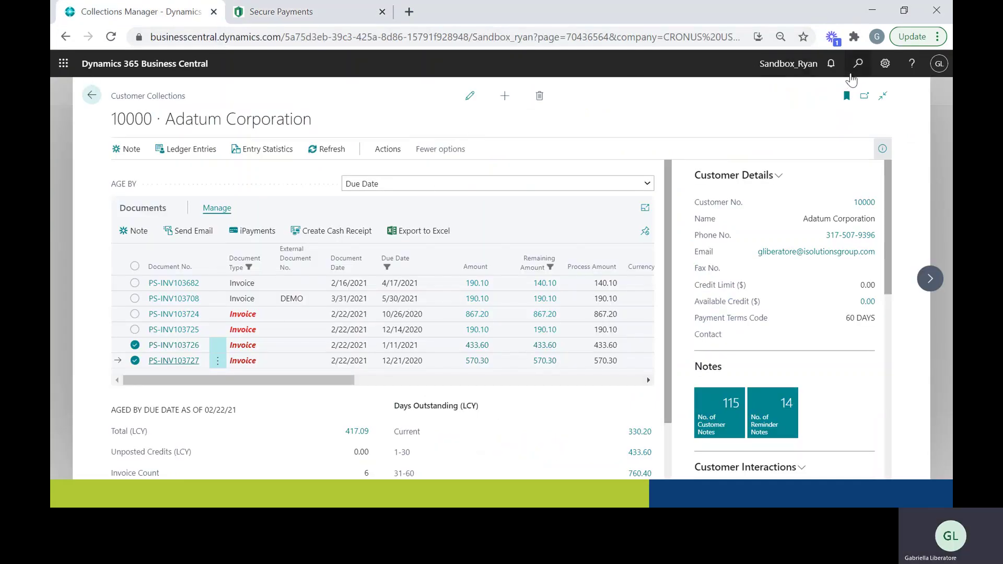
click(858, 63)
text(collection)
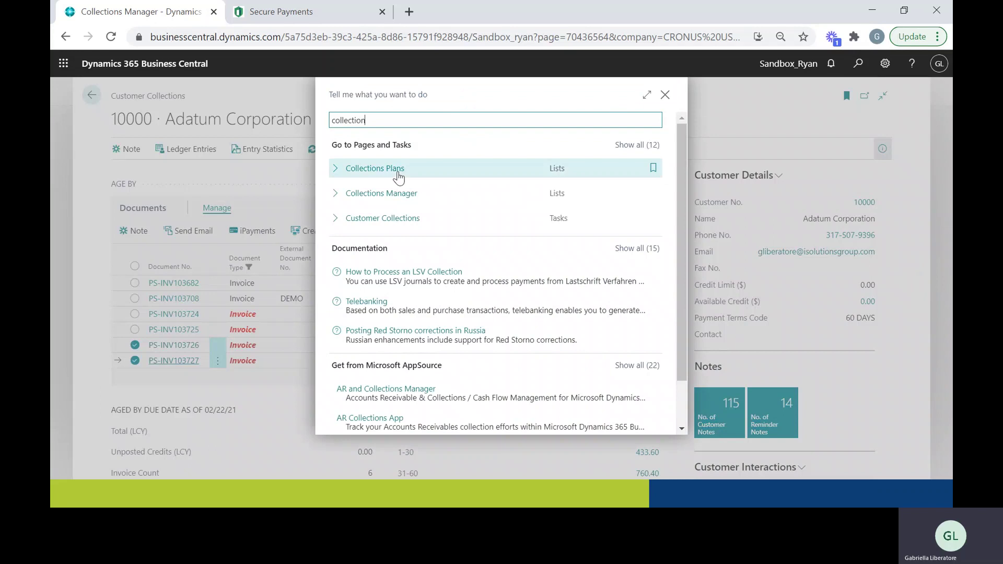
click(400, 170)
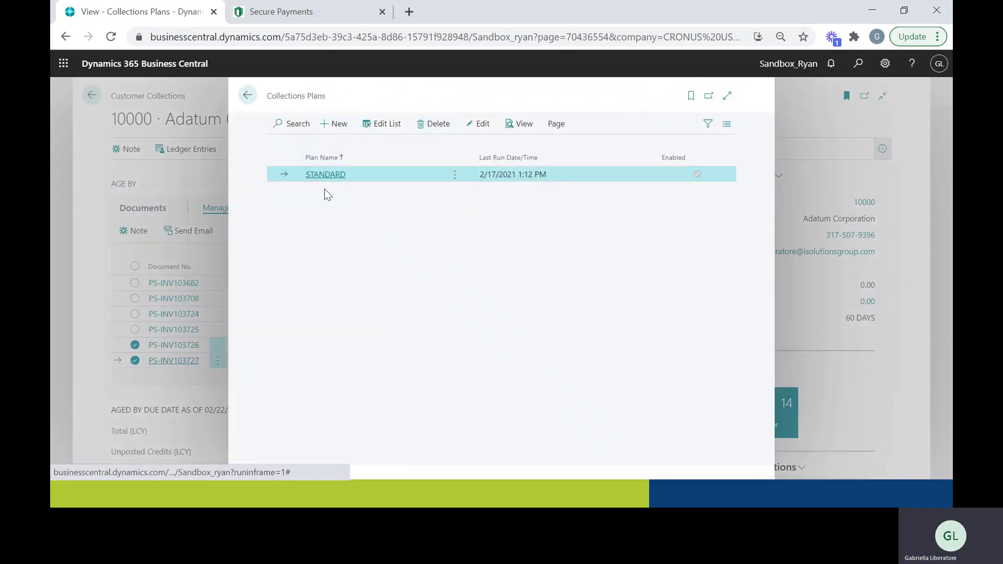
click(327, 178)
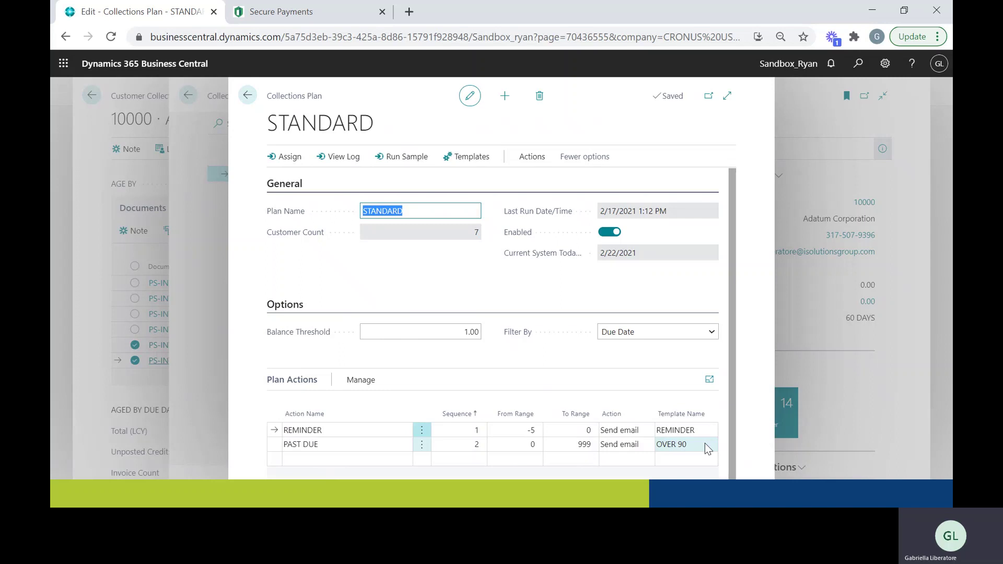
click(548, 354)
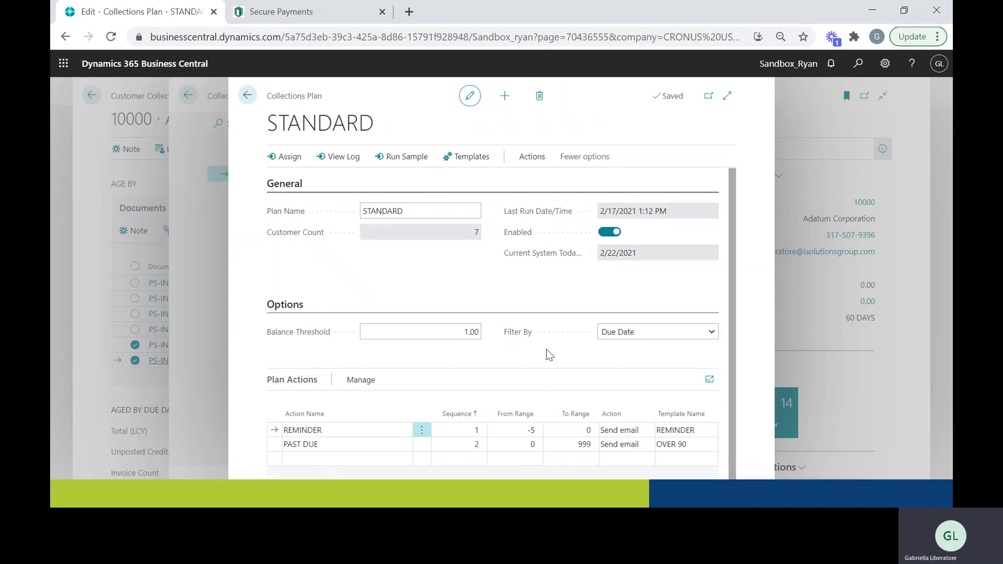
Add STANDARD plan action lines with Sequence 3 and 4, then revert after the duplicate-record error
click(460, 458)
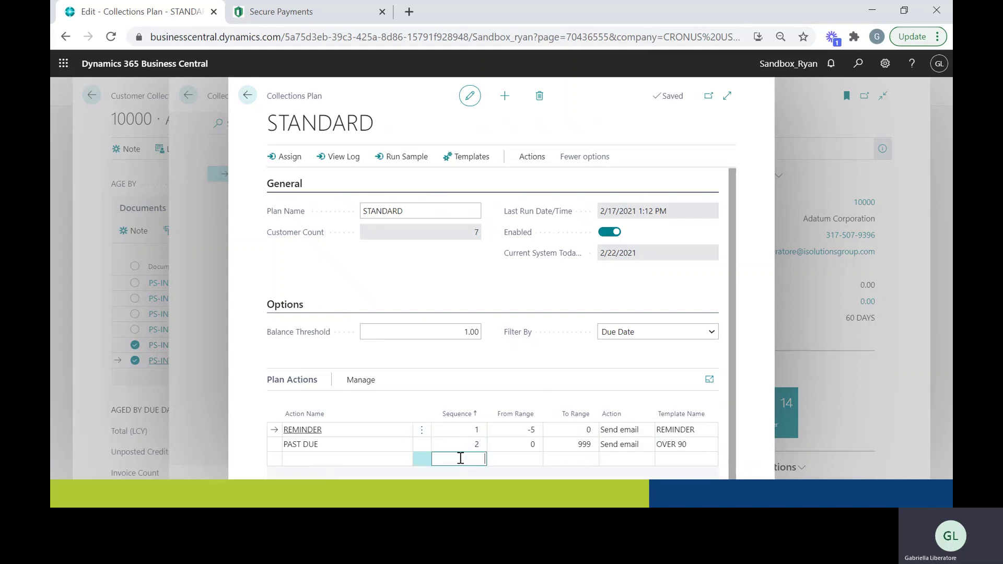
text(3)
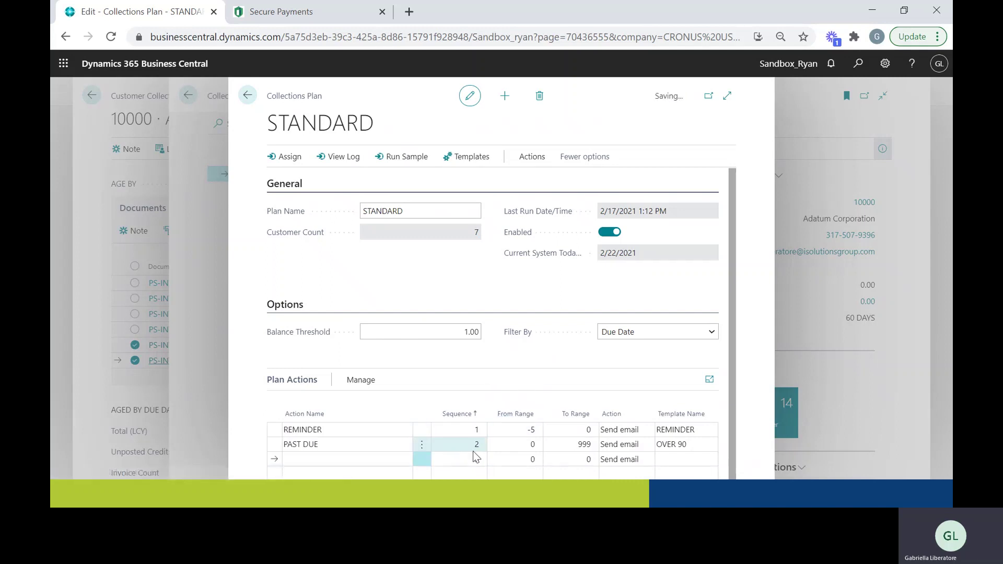
click(460, 472)
text(4)
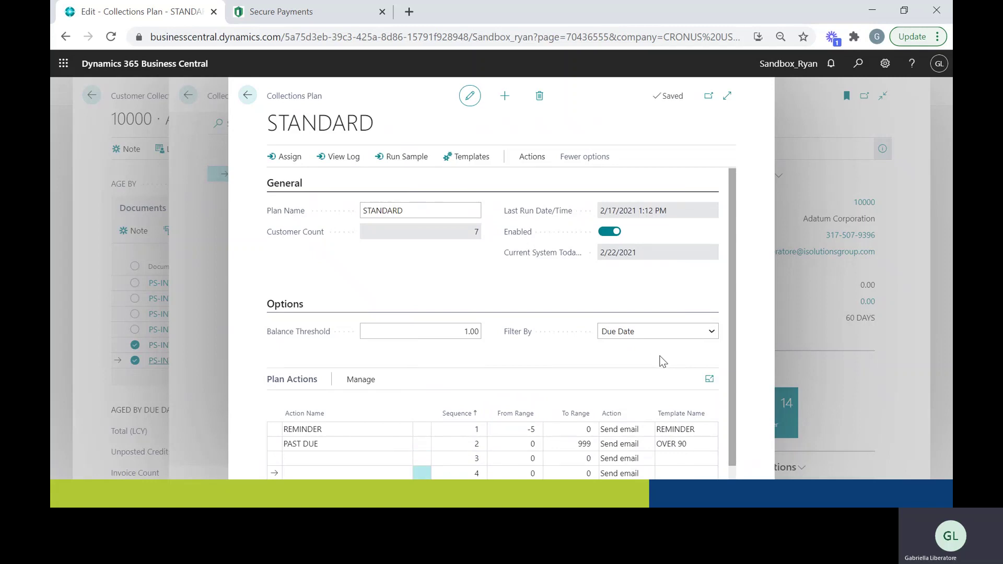
scroll(660, 339, down, 1)
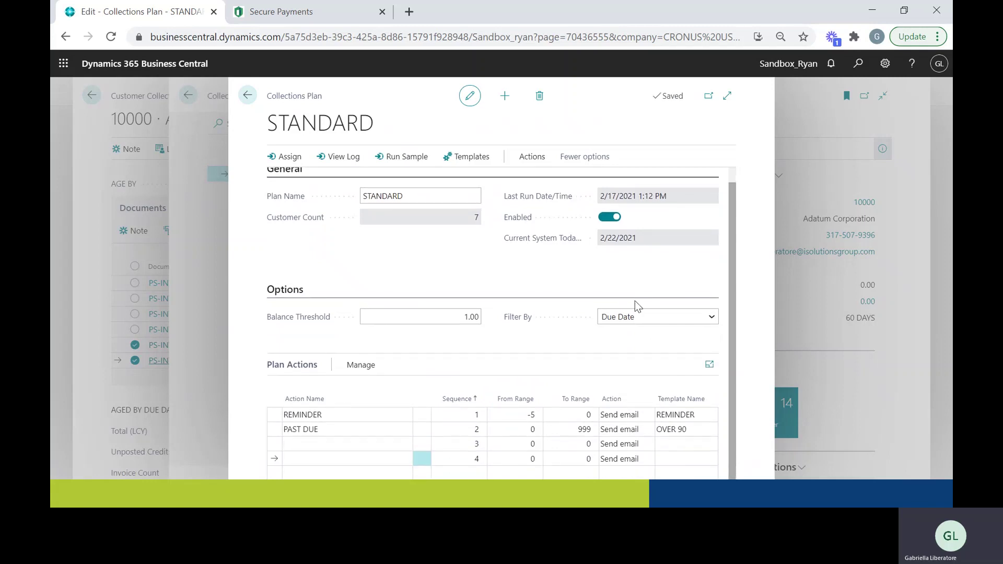
click(285, 156)
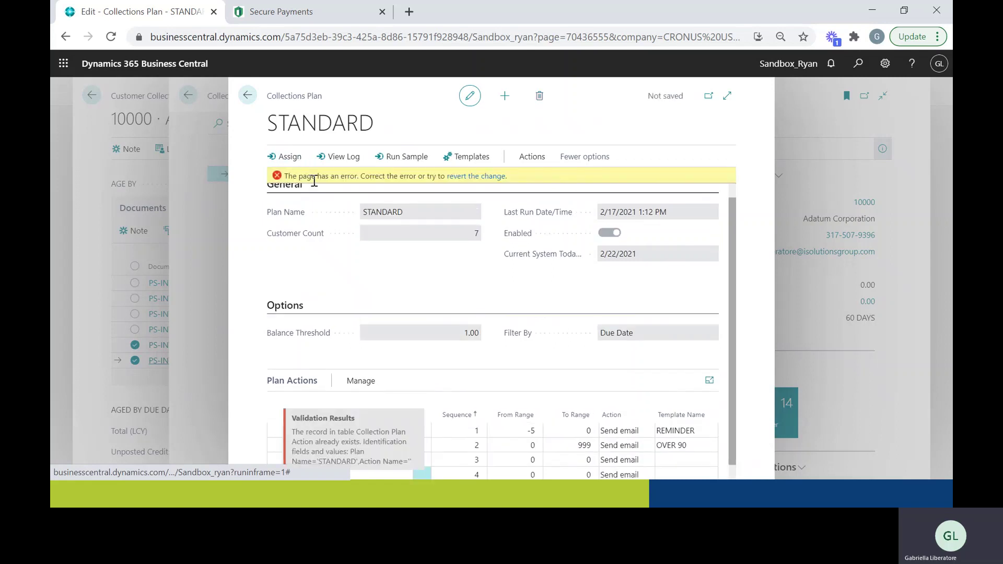
click(465, 178)
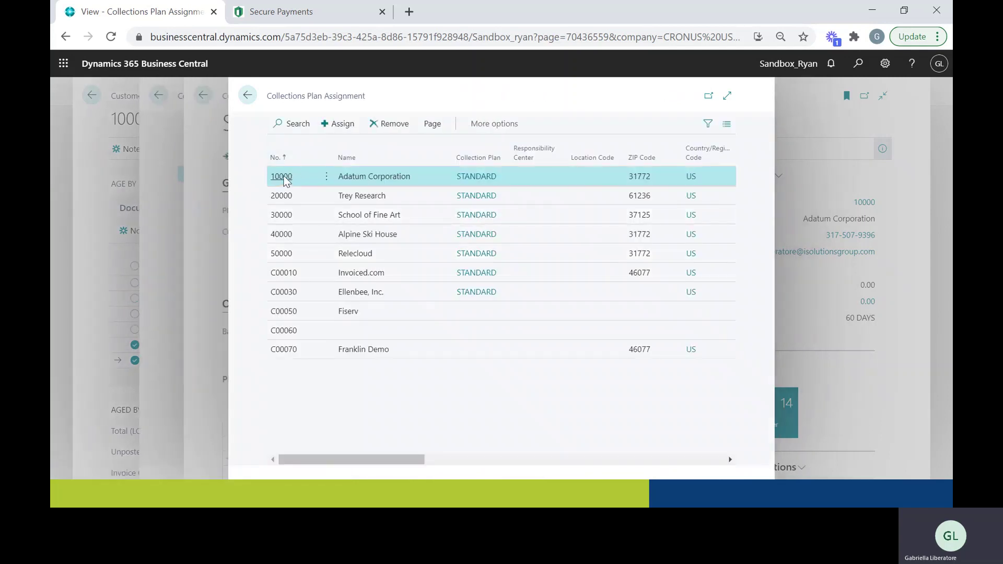
Assign the STANDARD collections plan to Adatum Corporation (10000) and confirm
click(341, 124)
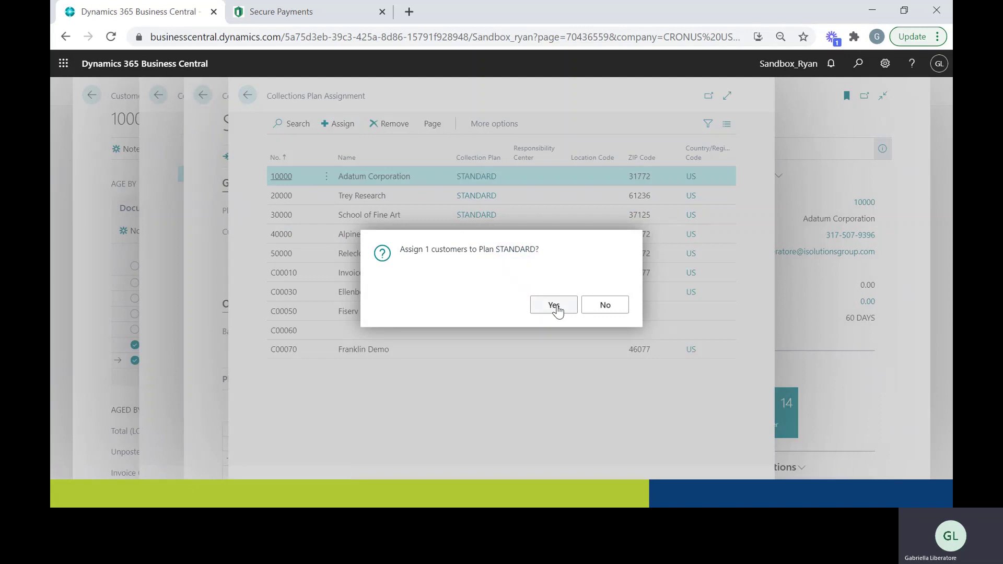
click(558, 310)
click(608, 309)
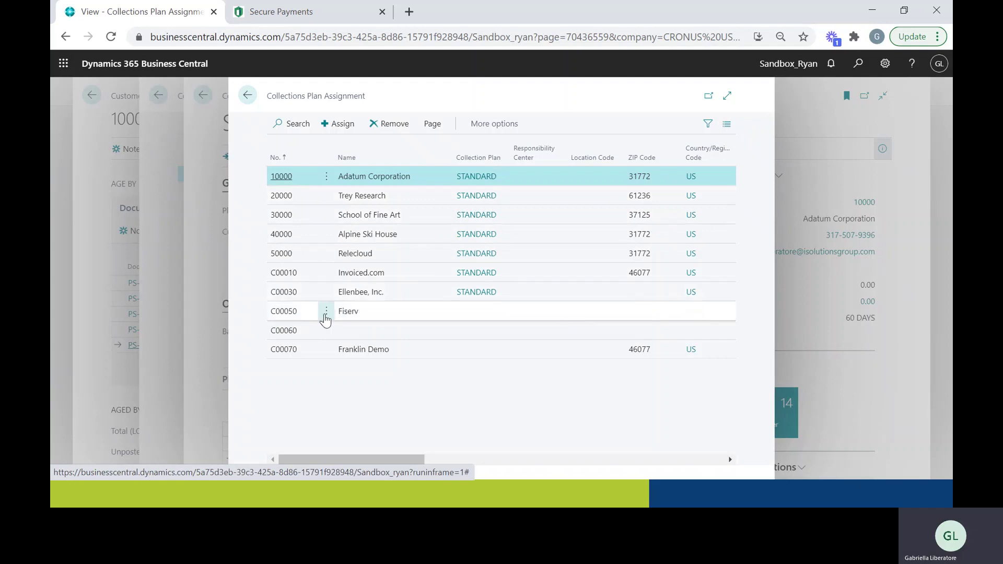
Assign the STANDARD collections plan to Fiserv (C00050) and confirm
click(333, 311)
click(333, 126)
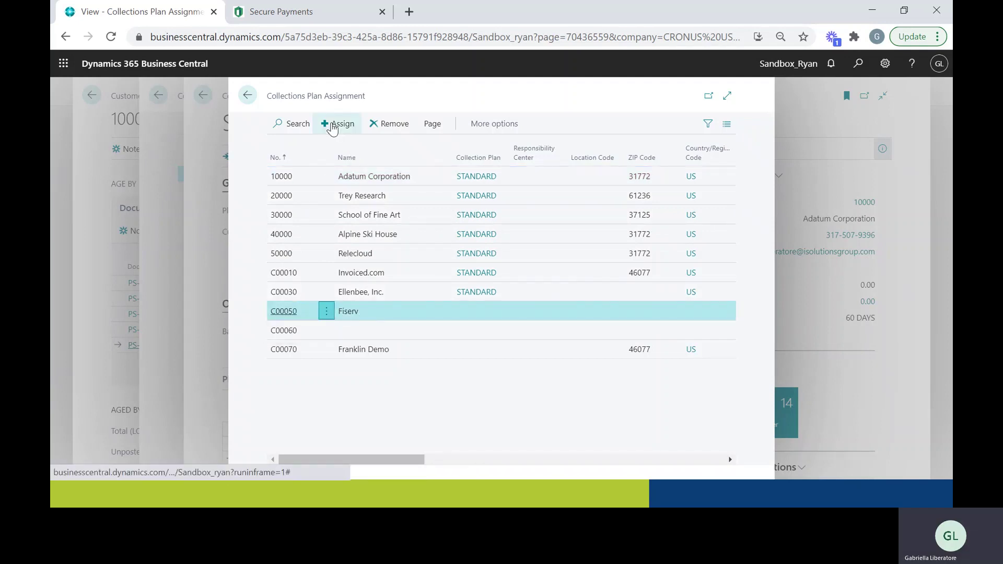
click(557, 305)
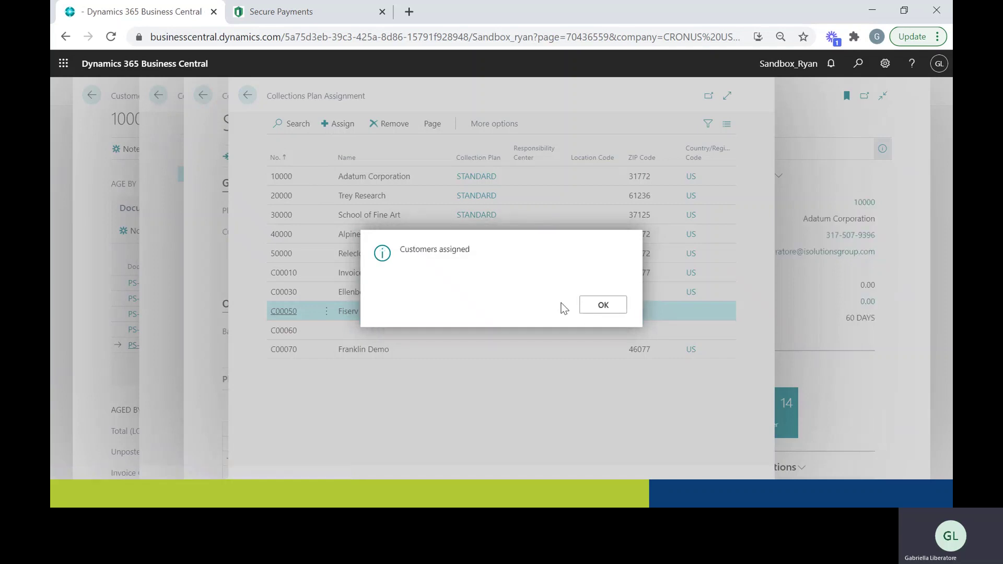
click(613, 309)
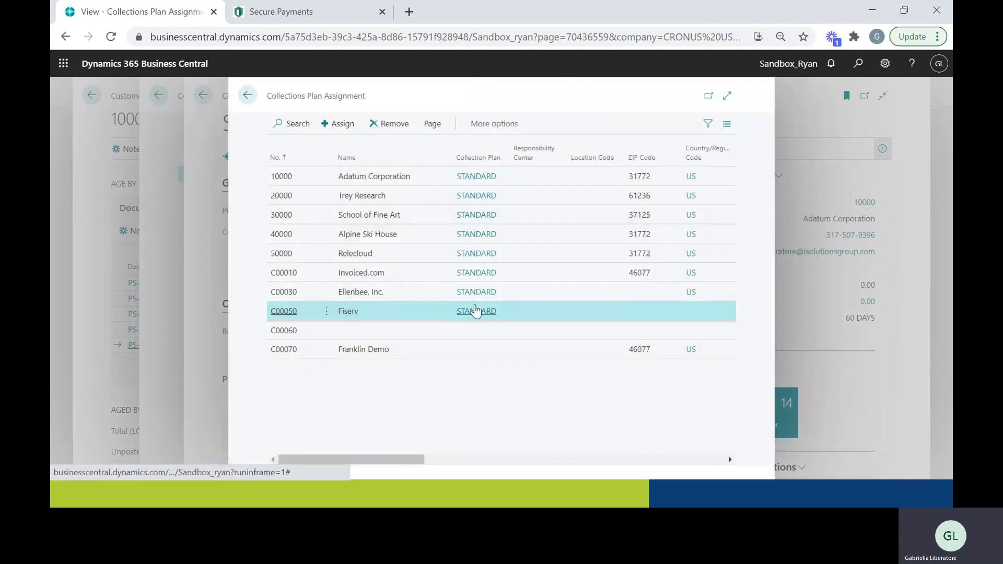